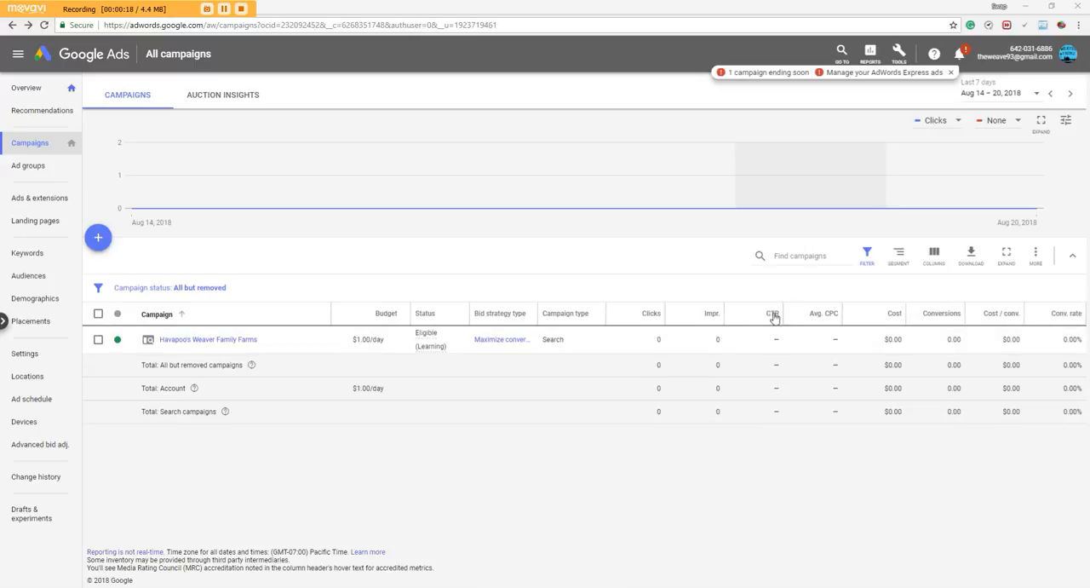
# Review the account notifications and close them
pyautogui.click(960, 54)
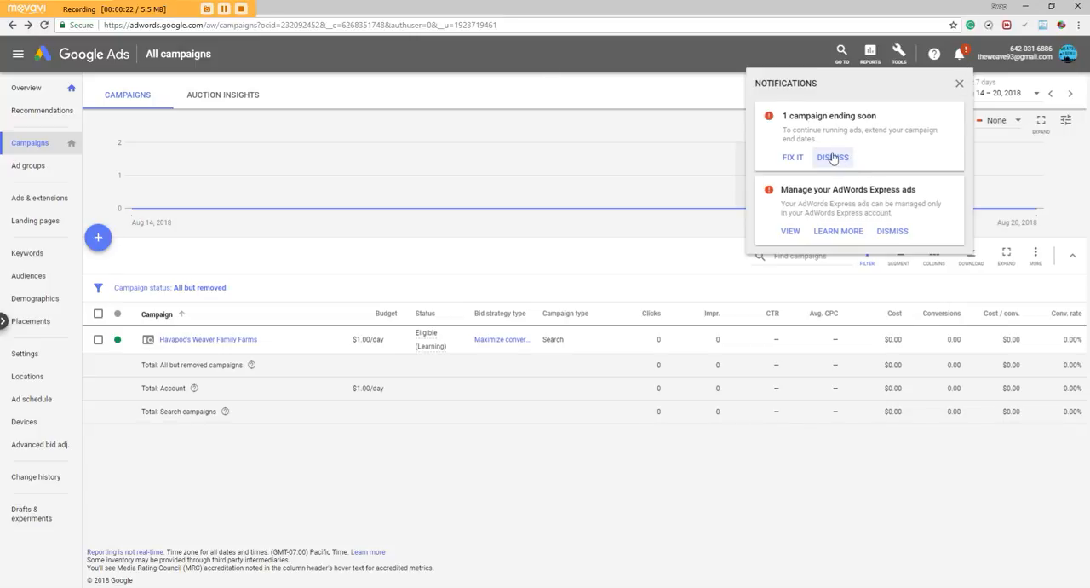
pyautogui.click(574, 57)
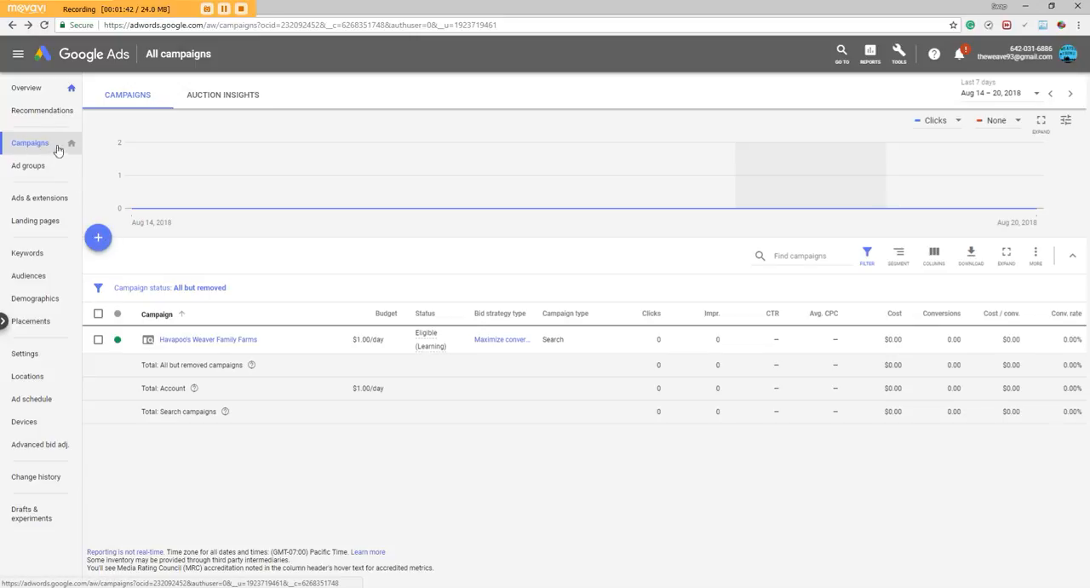
# Start a new campaign with the Sales goal and the Search campaign type
pyautogui.click(99, 239)
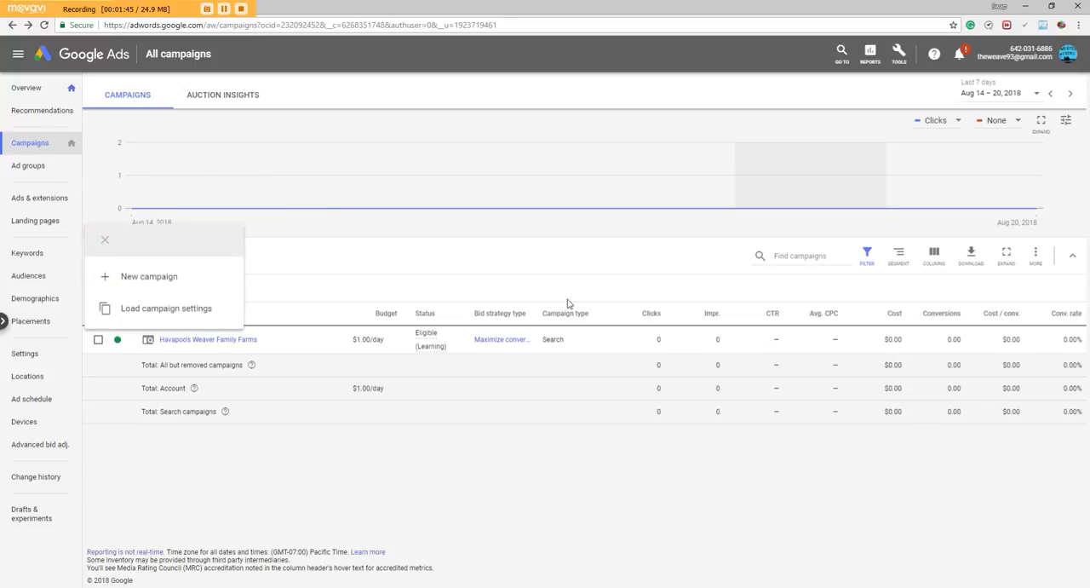
pyautogui.click(132, 278)
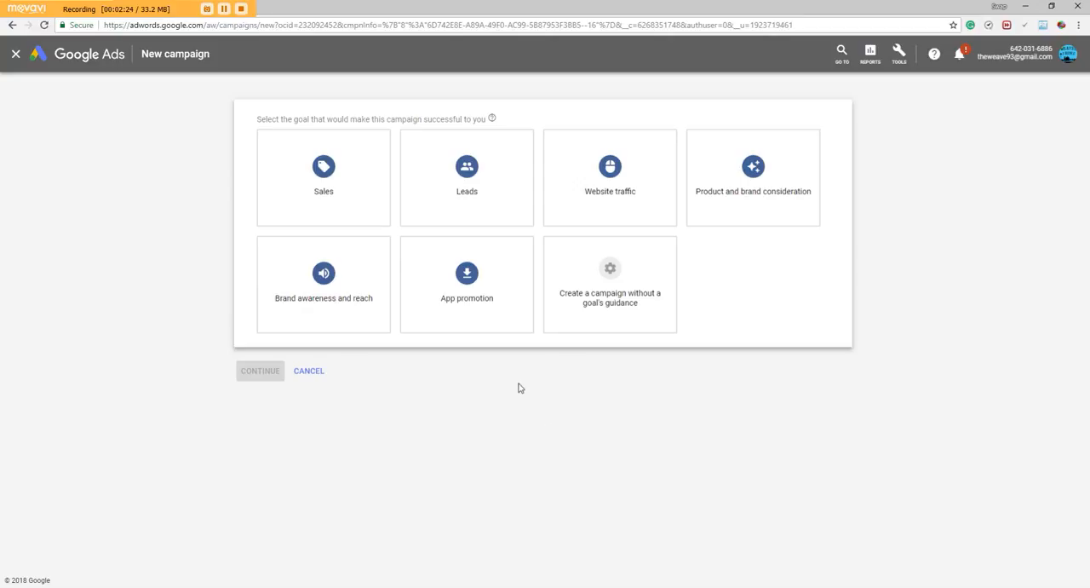
pyautogui.click(344, 192)
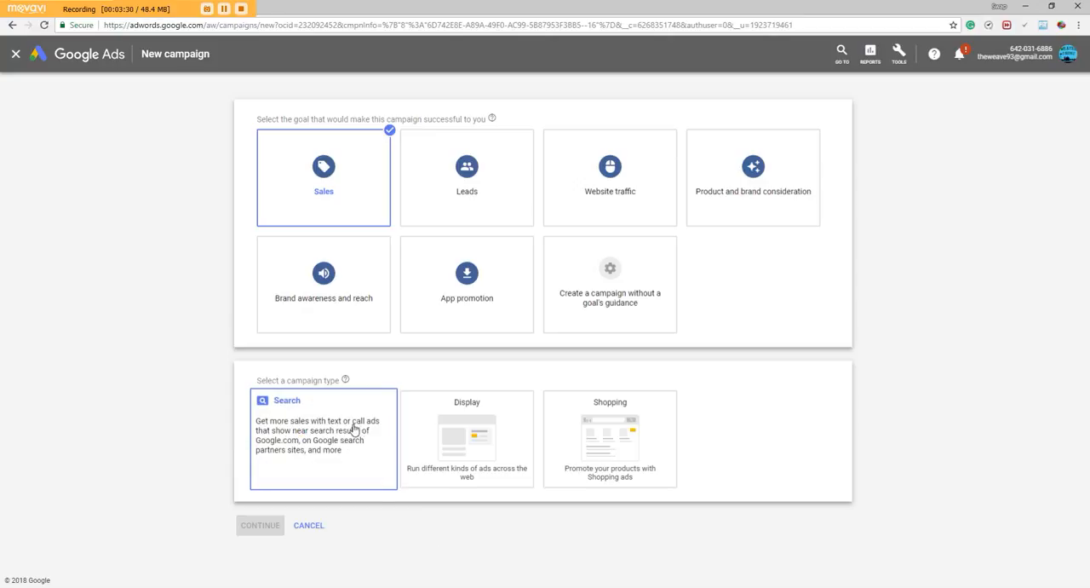
pyautogui.click(325, 438)
# Choose only Website visits as the way to reach the goal, enter weaverfamilyfarms.com as the business website, and continue to the campaign settings
pyautogui.scroll(-1, 324, 438)
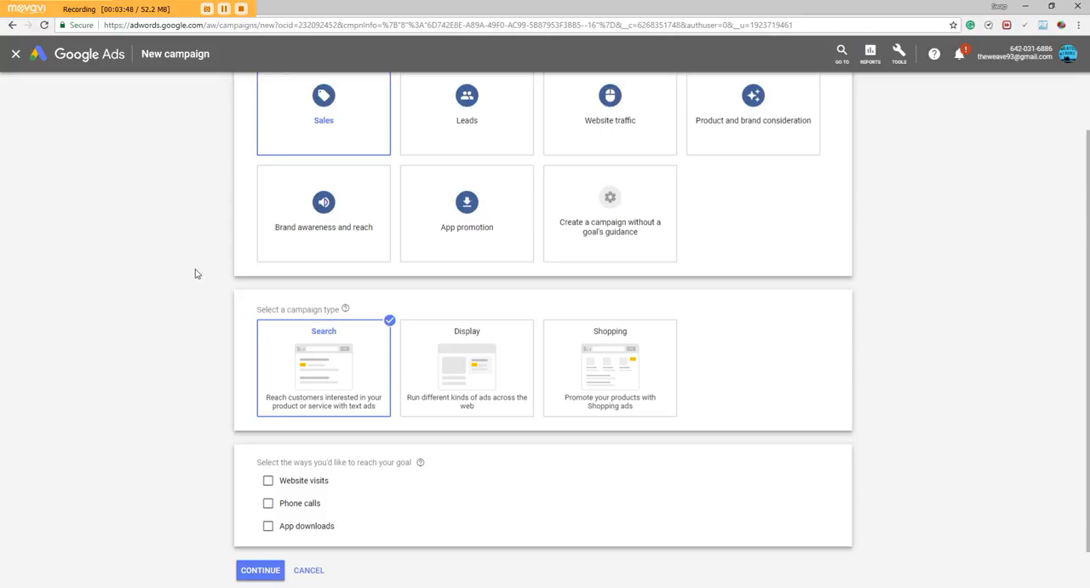
pyautogui.scroll(-1, 176, 271)
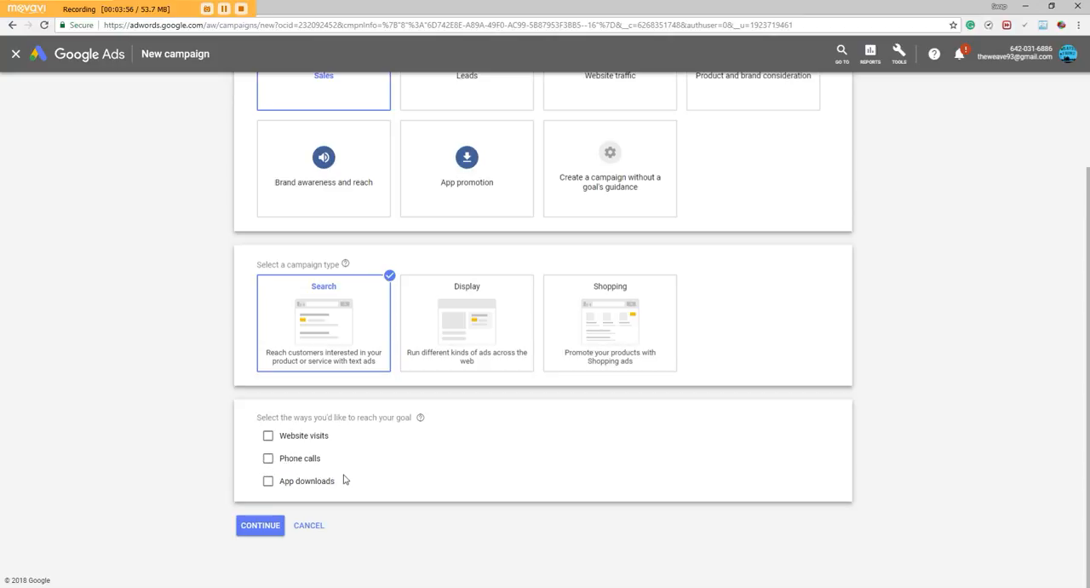
pyautogui.click(269, 436)
pyautogui.scroll(-1, 281, 452)
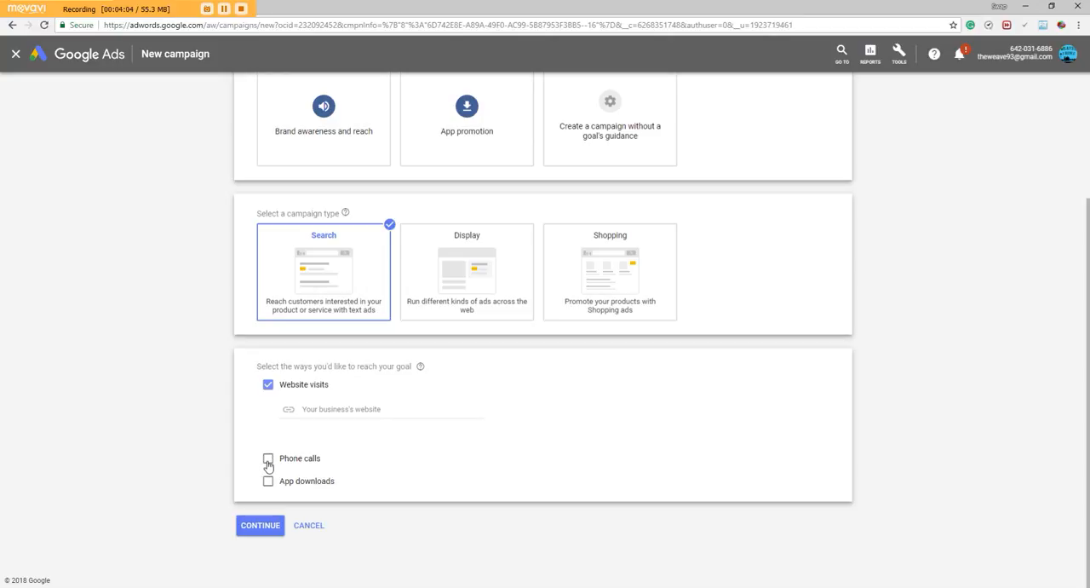
pyautogui.click(268, 461)
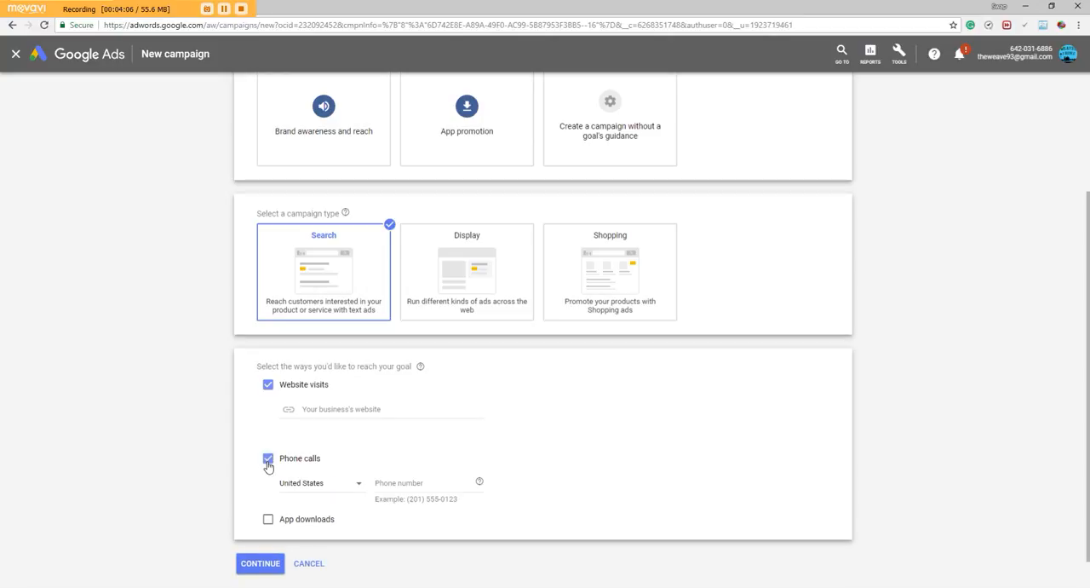
pyautogui.click(268, 460)
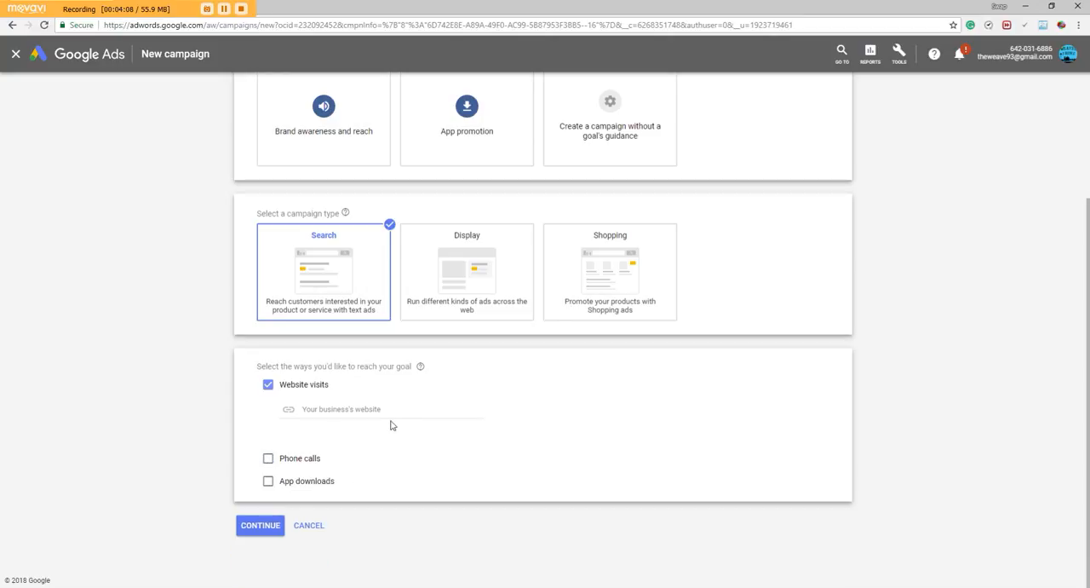
pyautogui.click(348, 408)
pyautogui.write('weaverfamilyfarms.com')
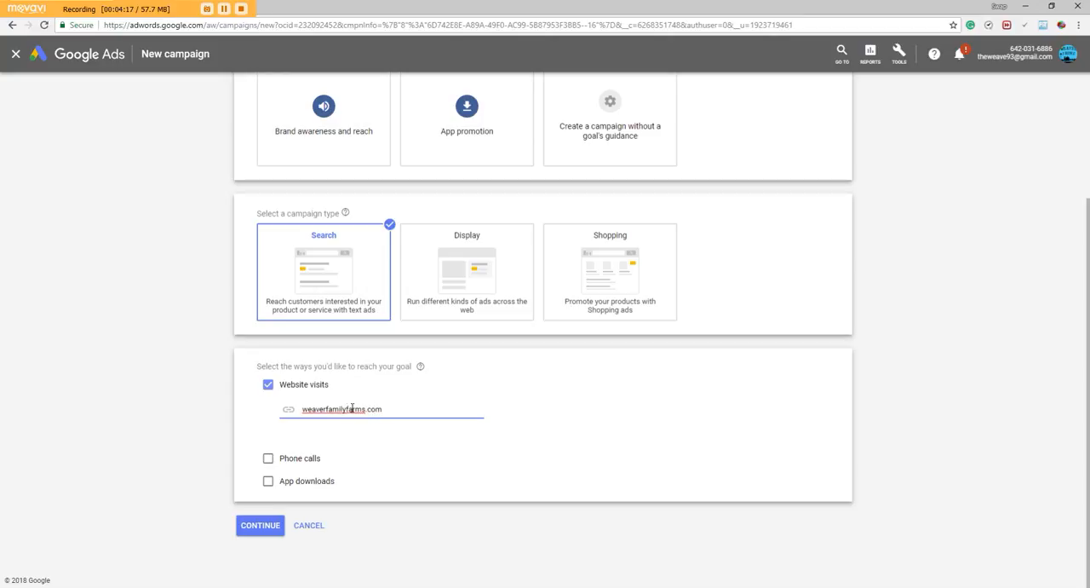
pyautogui.click(90, 379)
pyautogui.click(260, 526)
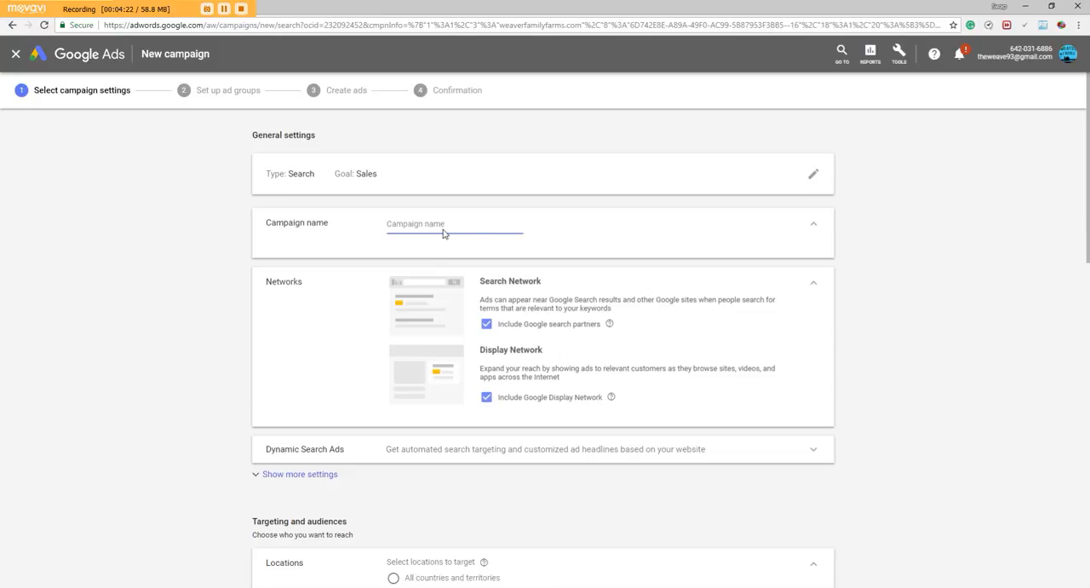
# Name the campaign "test"
pyautogui.write('test')
pyautogui.click(127, 266)
pyautogui.scroll(-1, 127, 266)
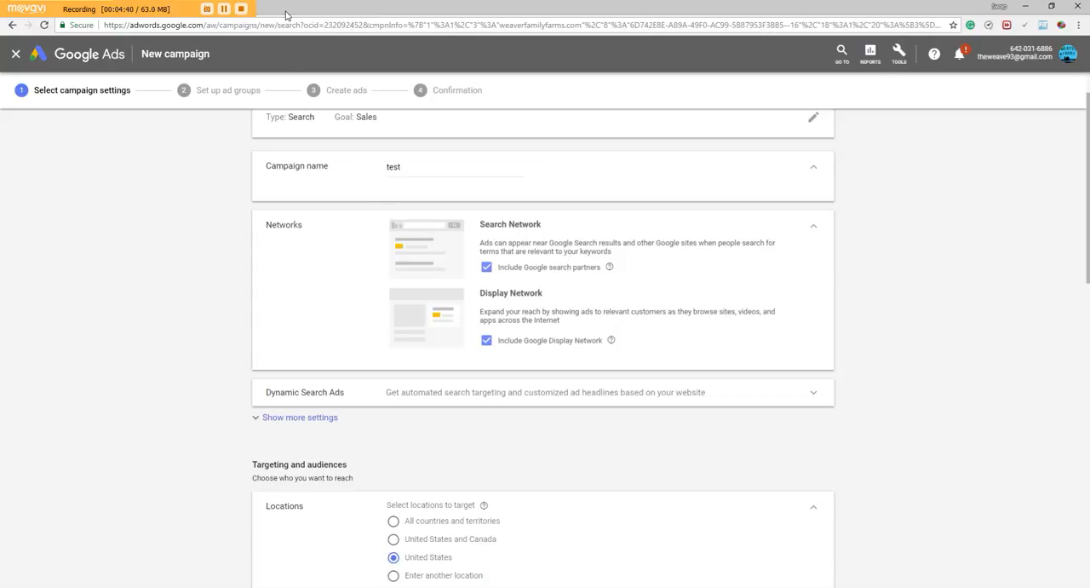
# Search Google for "laser enrgraved sign" in a new browser tab
pyautogui.moveTo(287, 10)
pyautogui.mouseDown()
pyautogui.moveTo(321, 54)
pyautogui.moveTo(300, 24)
pyautogui.mouseUp()
pyautogui.click(174, 61)
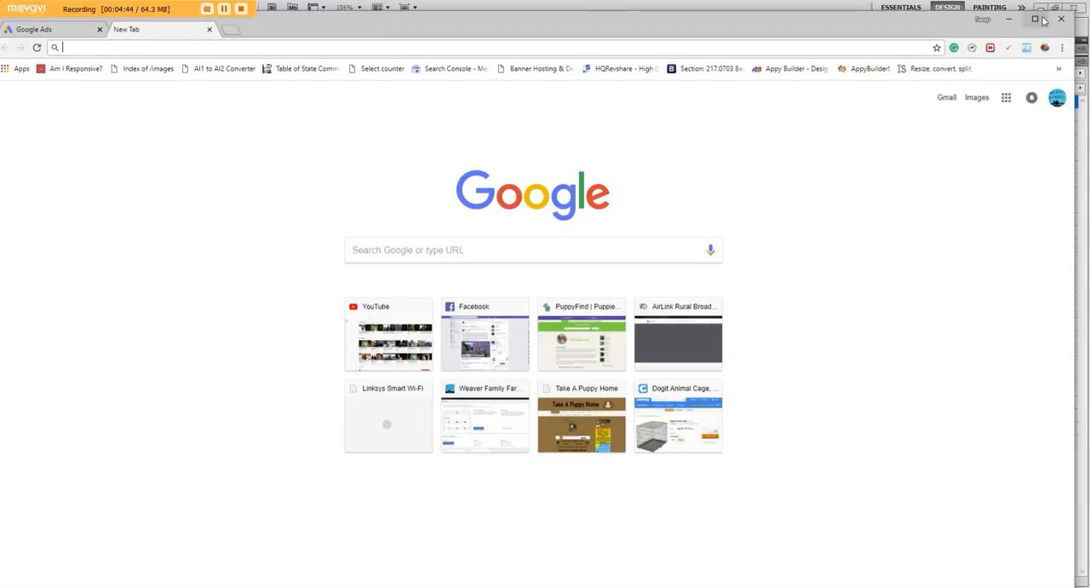
pyautogui.click(1038, 19)
pyautogui.click(398, 229)
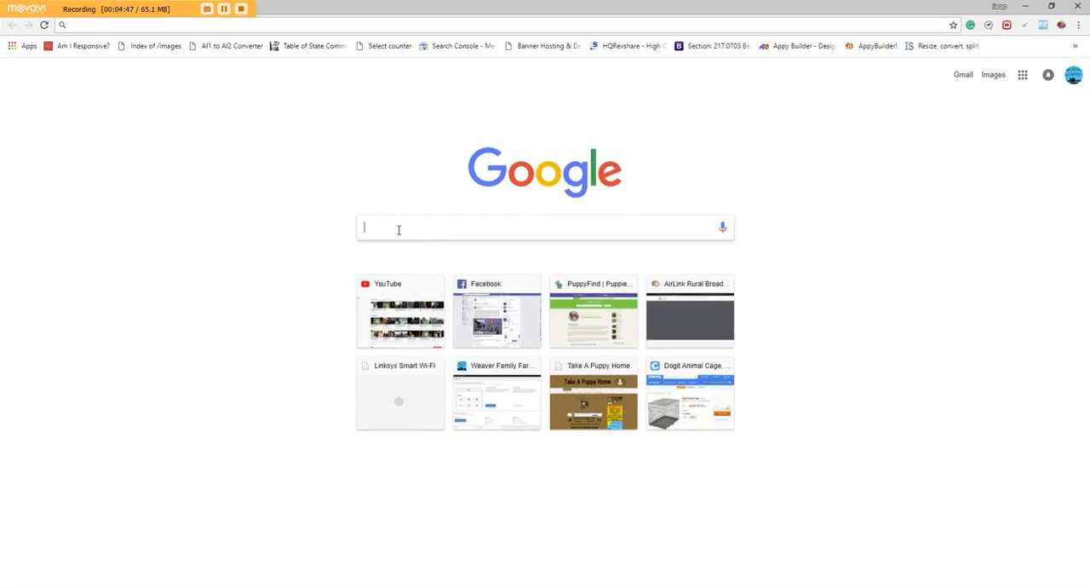
pyautogui.write('woo')
pyautogui.press('BackSpace')
pyautogui.press('BackSpace')
pyautogui.press('BackSpace')
pyautogui.write('laser enrgrave')
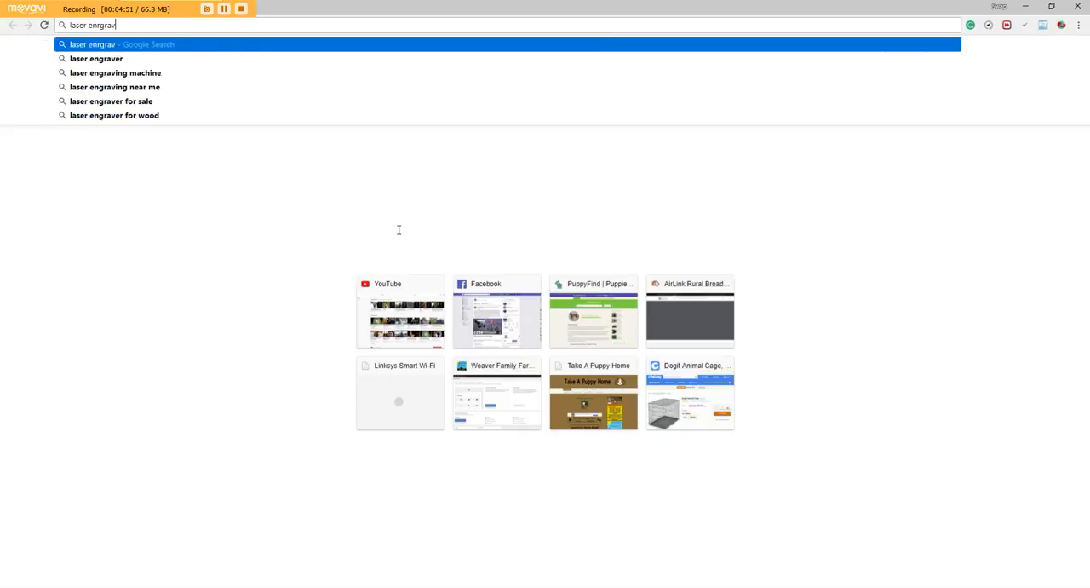
pyautogui.write('d sign')
pyautogui.press('Return')
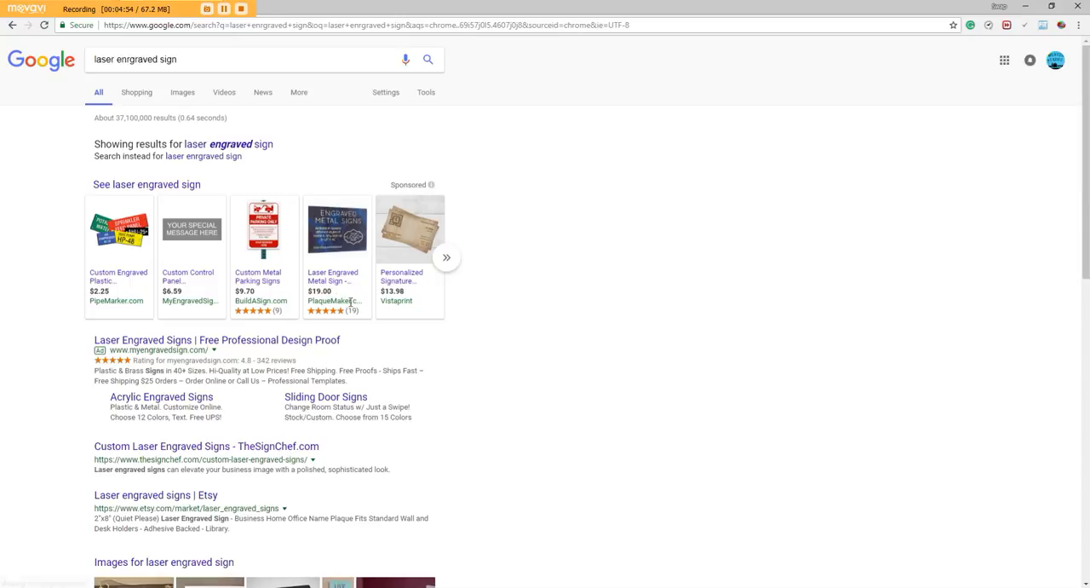
# Examine where sponsored listings and text ads appear among the search results for engraved signs
pyautogui.scroll(-1, 335, 303)
pyautogui.scroll(-2, 335, 303)
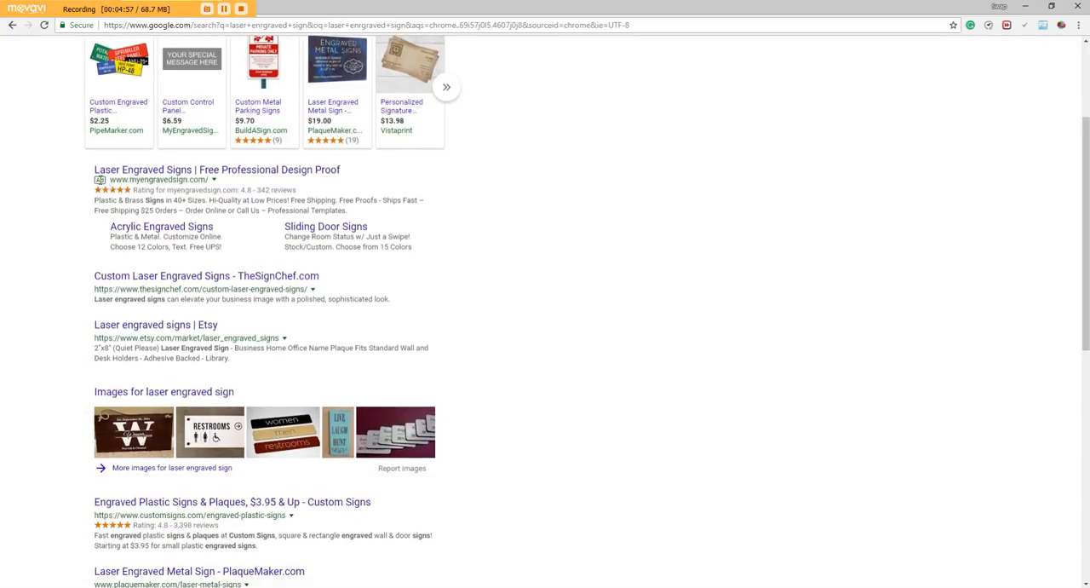
pyautogui.moveTo(317, 6); pyautogui.dragTo(320, 40)
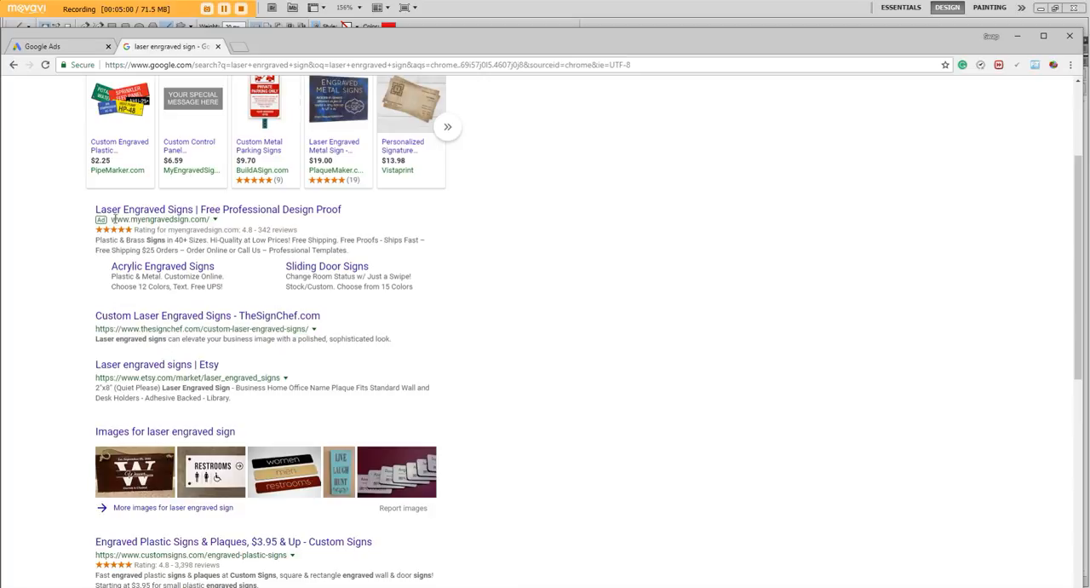
pyautogui.click(75, 48)
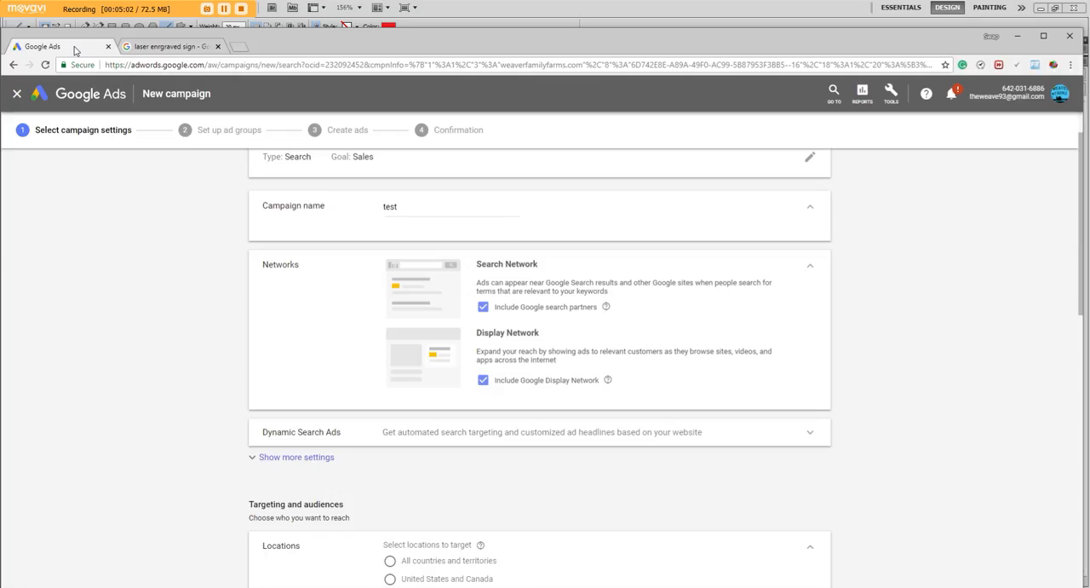
pyautogui.click(196, 47)
pyautogui.scroll(-6, 480, 338)
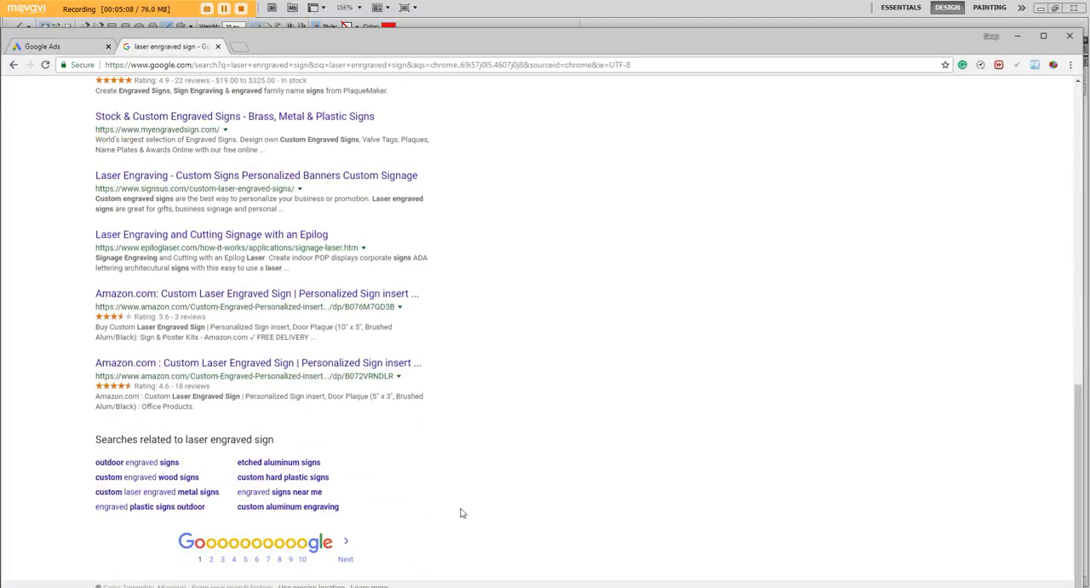
pyautogui.scroll(2, 460, 506)
pyautogui.scroll(5, 460, 507)
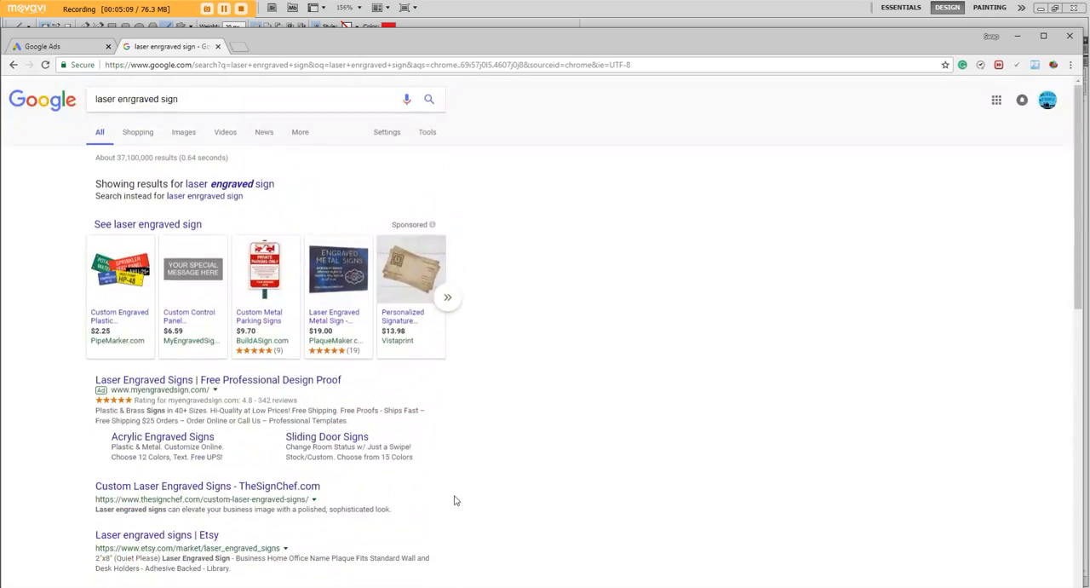
# Compare the campaign's Networks settings with the ads on the search results page, and return to the campaign settings in a maximized window
pyautogui.click(67, 48)
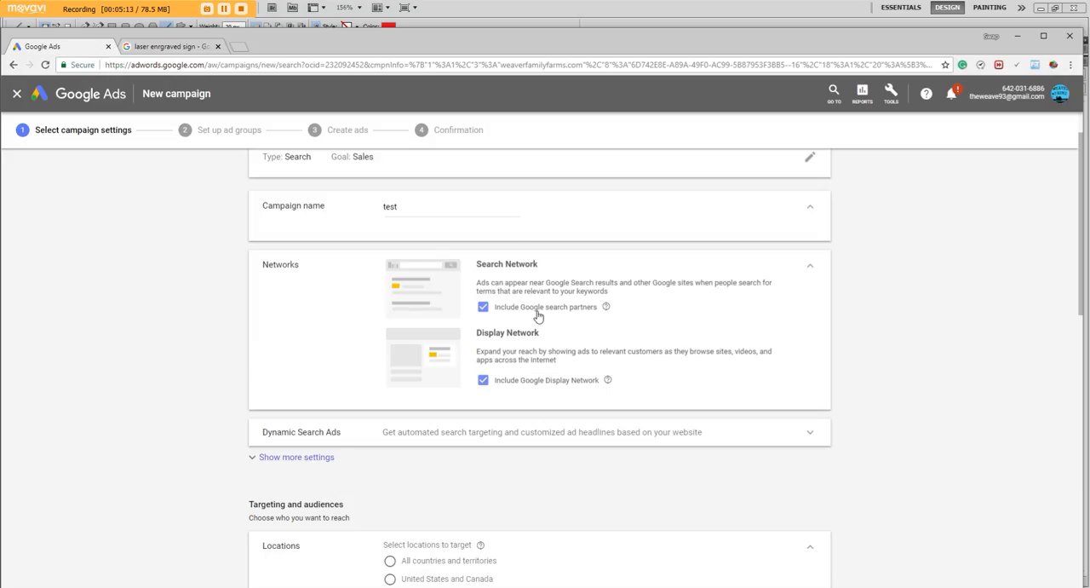
pyautogui.click(212, 48)
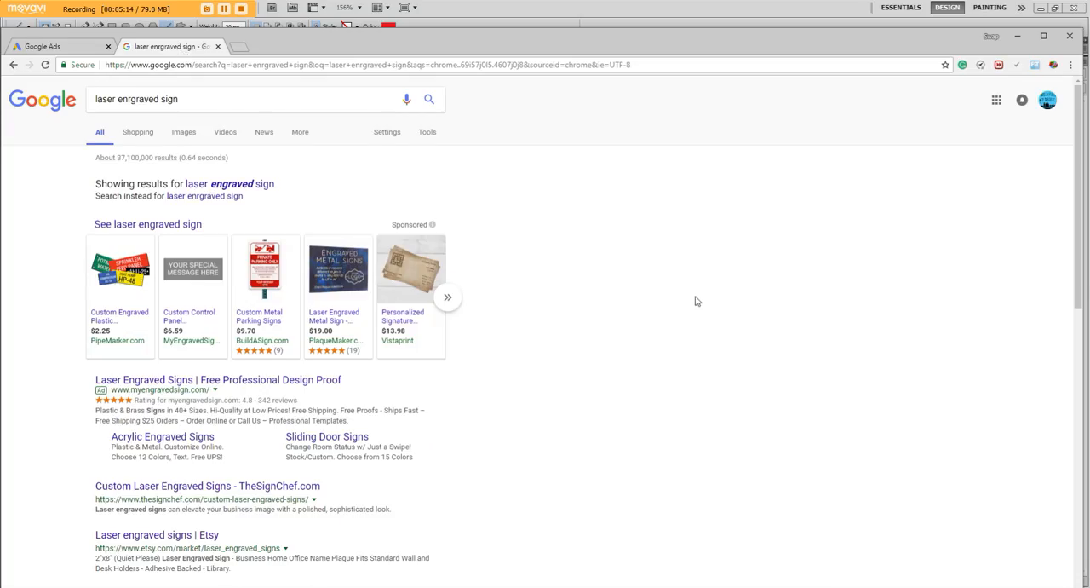
pyautogui.scroll(-6, 523, 321)
pyautogui.scroll(-2, 525, 324)
pyautogui.scroll(10, 516, 325)
pyautogui.scroll(-4, 266, 460)
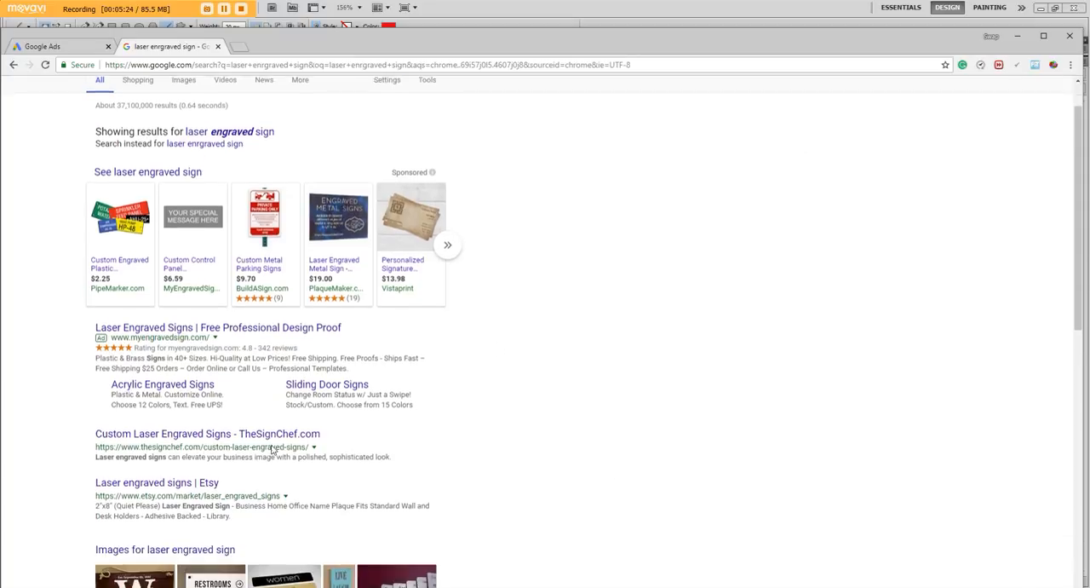
pyautogui.scroll(4, 554, 349)
pyautogui.click(83, 46)
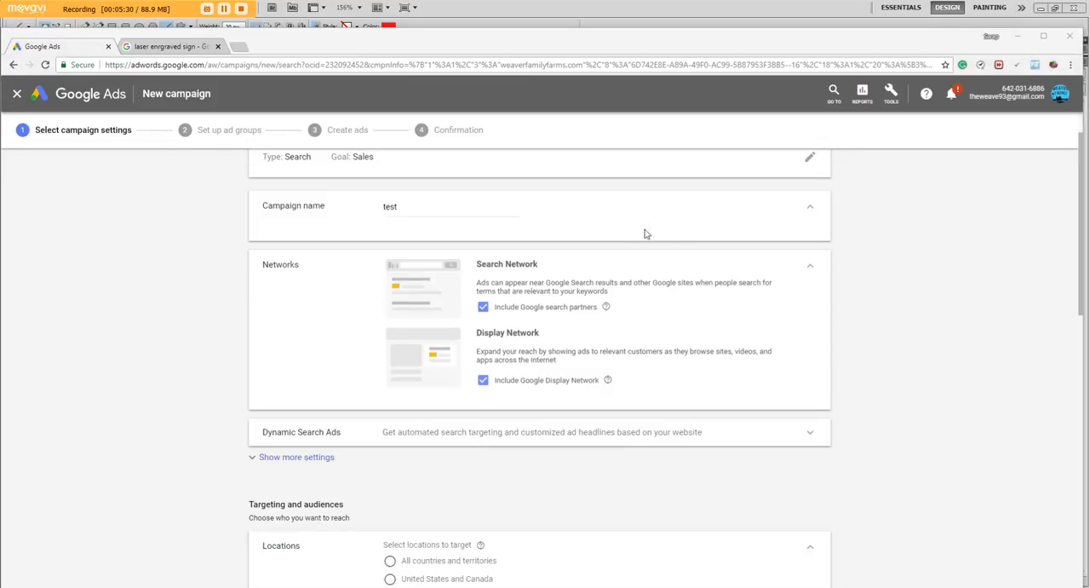
pyautogui.click(1044, 41)
# Review the campaign's location and language targeting, and expand the Audiences section to view its options
pyautogui.scroll(-4, 456, 341)
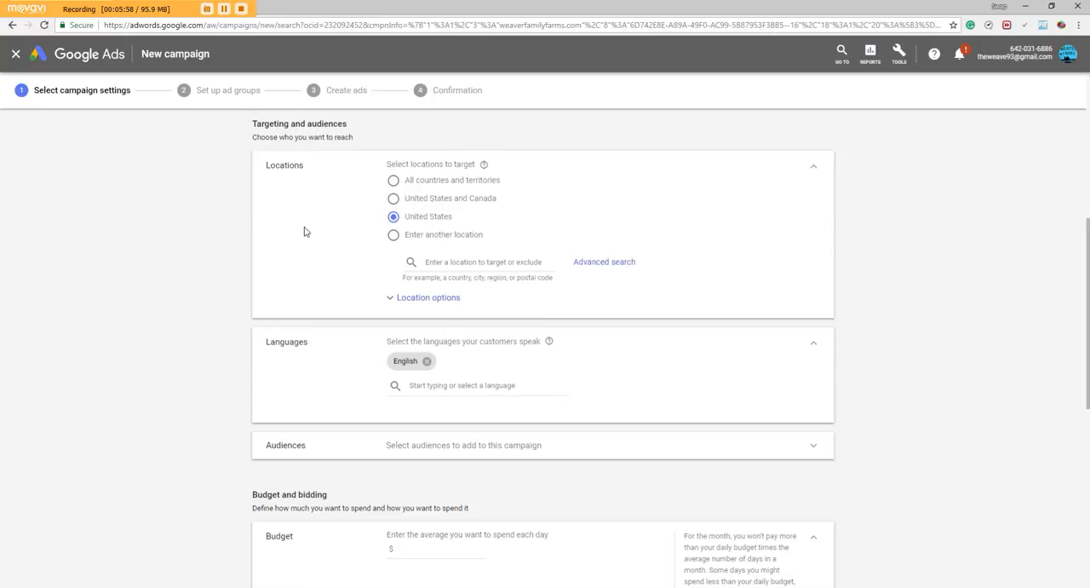
pyautogui.scroll(-2, 239, 271)
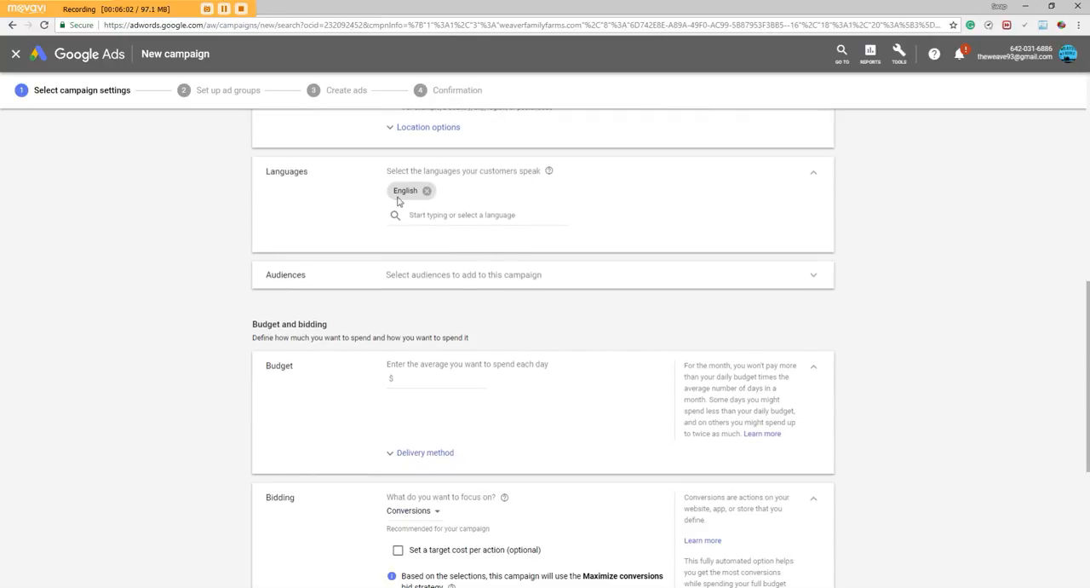
pyautogui.scroll(-2, 463, 194)
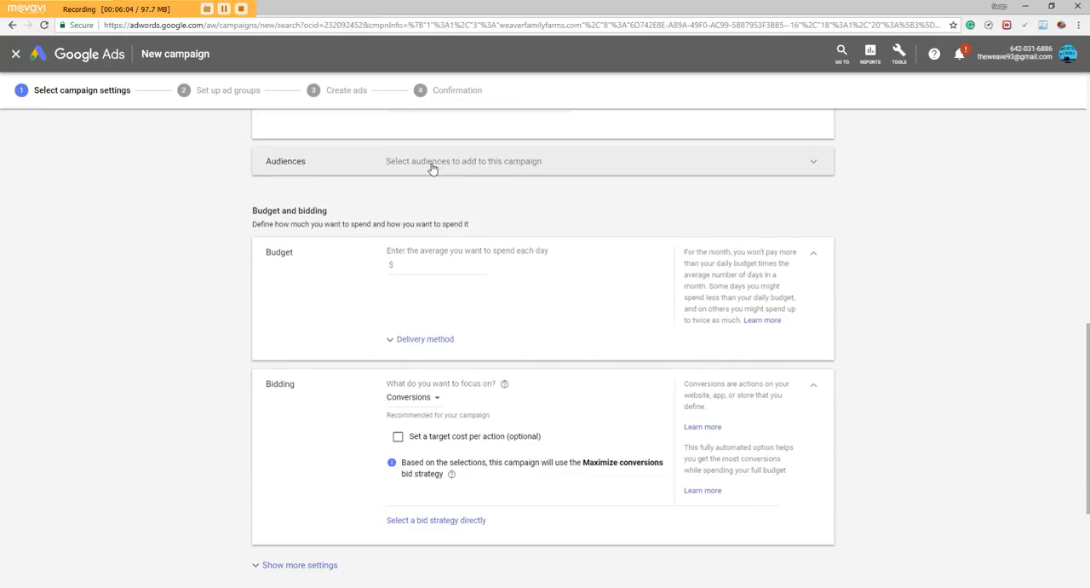
pyautogui.click(432, 166)
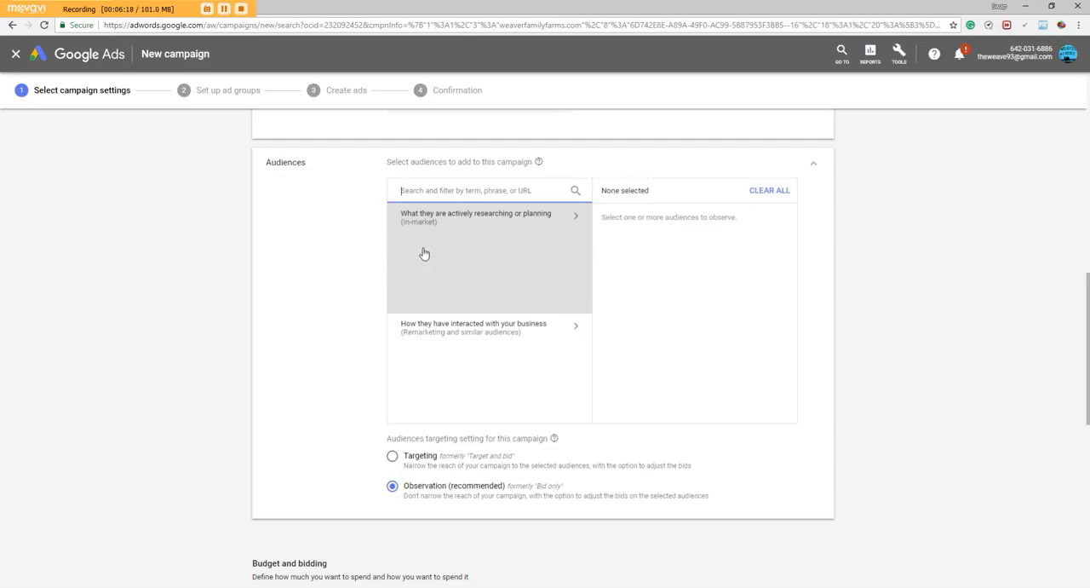
pyautogui.scroll(-1, 144, 319)
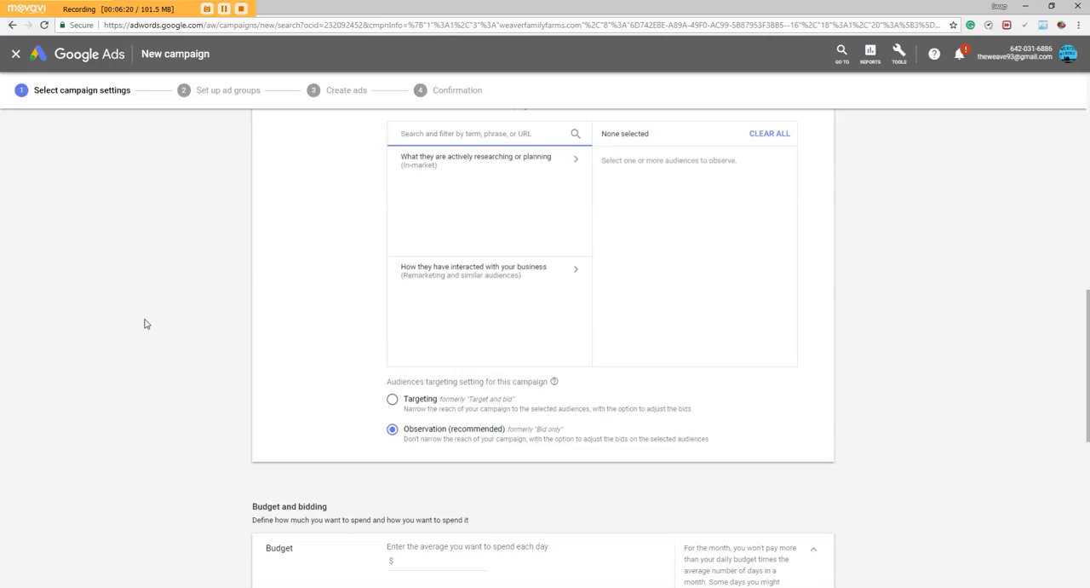
pyautogui.scroll(2, 499, 247)
# Set the average daily budget to $5 and the delivery method to Accelerated
pyautogui.scroll(-5, 481, 306)
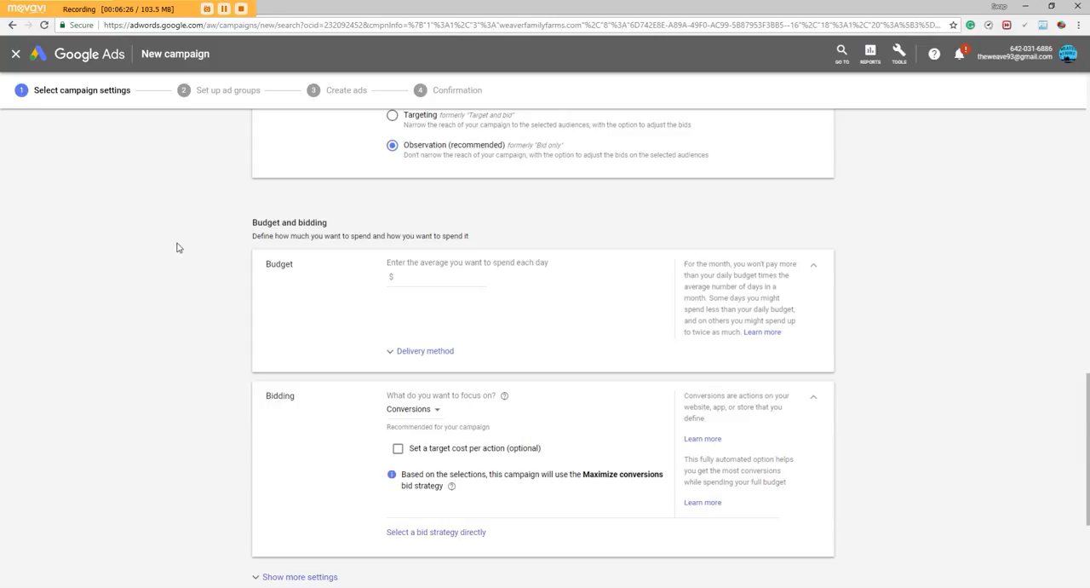
pyautogui.scroll(-1, 179, 247)
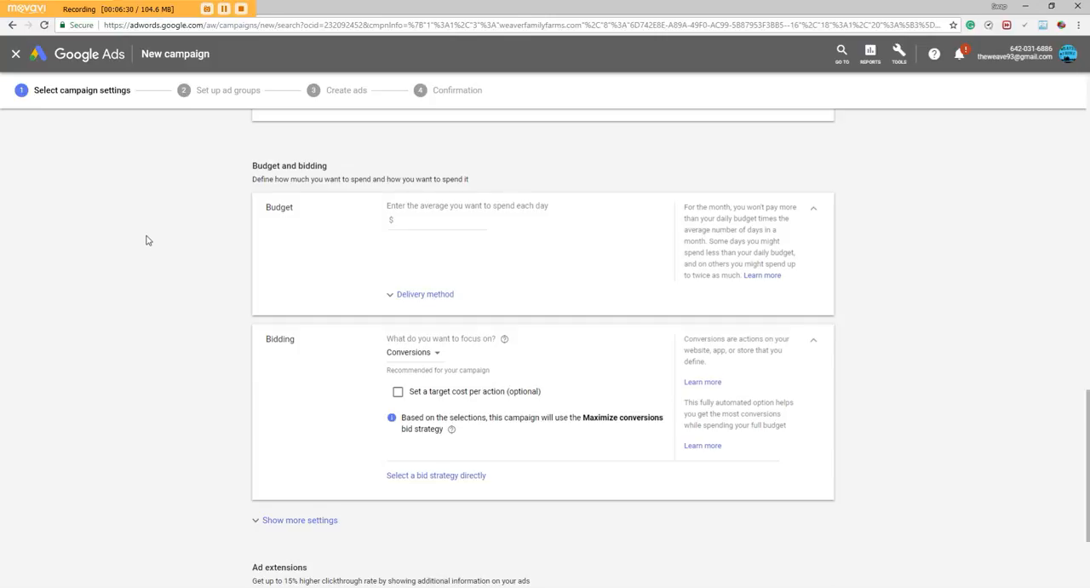
pyautogui.click(423, 221)
pyautogui.click(392, 298)
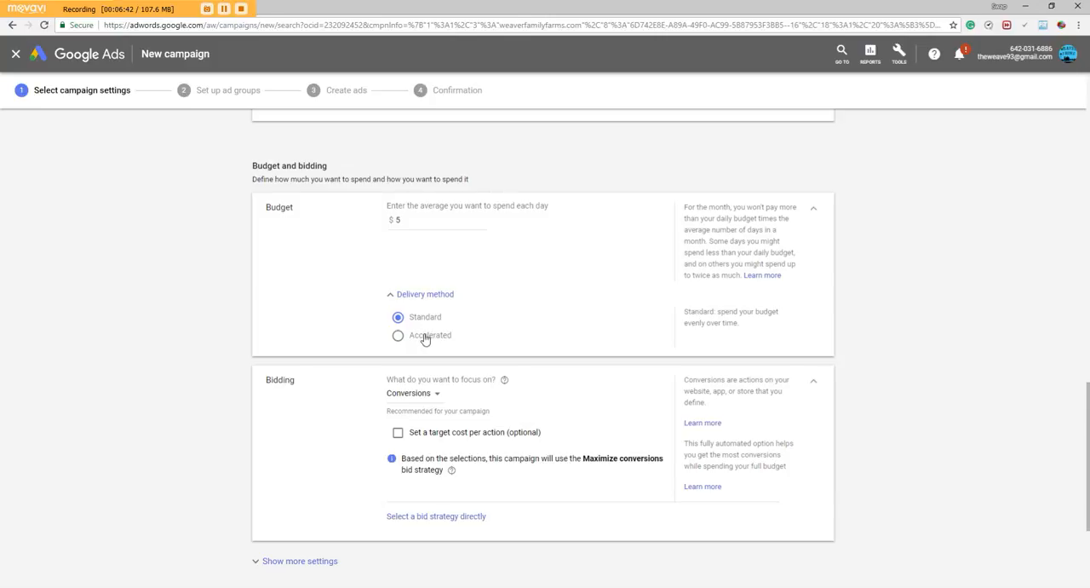
pyautogui.click(425, 337)
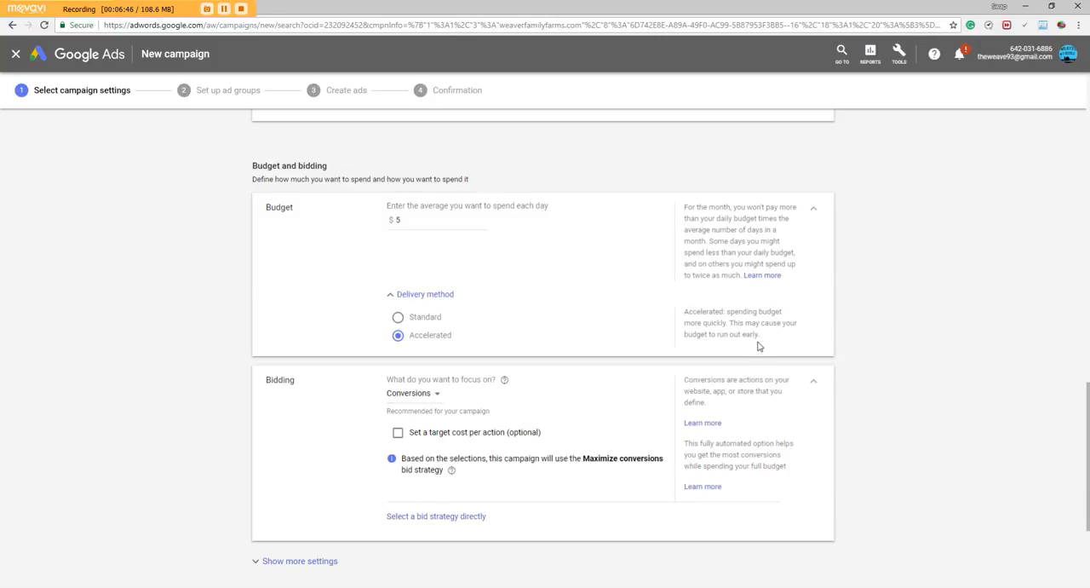
# Set the budget's delivery method to Standard and check the bidding focus options, keeping Conversions as the focus
pyautogui.click(412, 321)
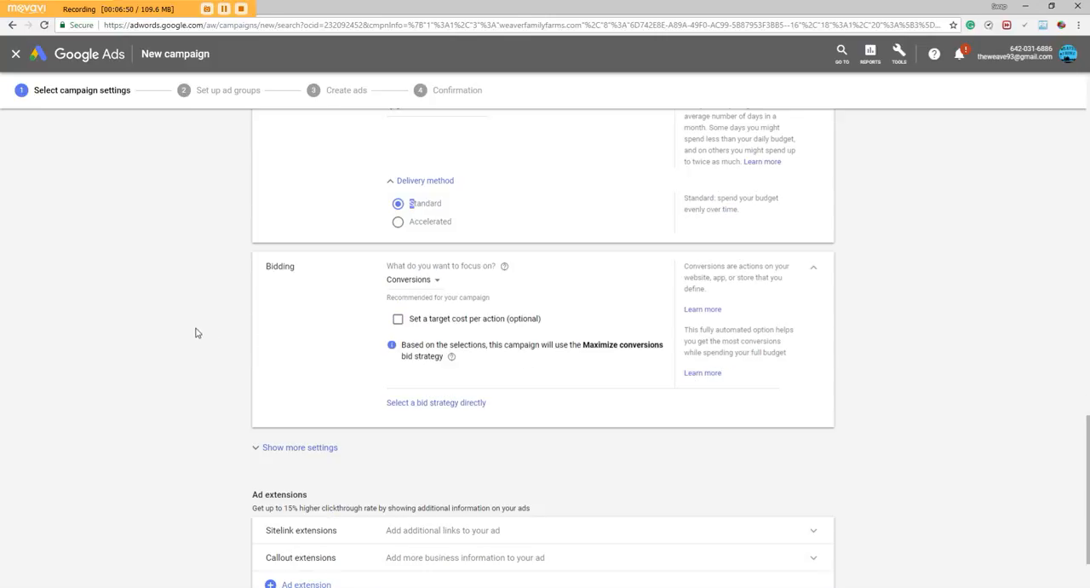
pyautogui.scroll(-1, 189, 298)
pyautogui.click(417, 198)
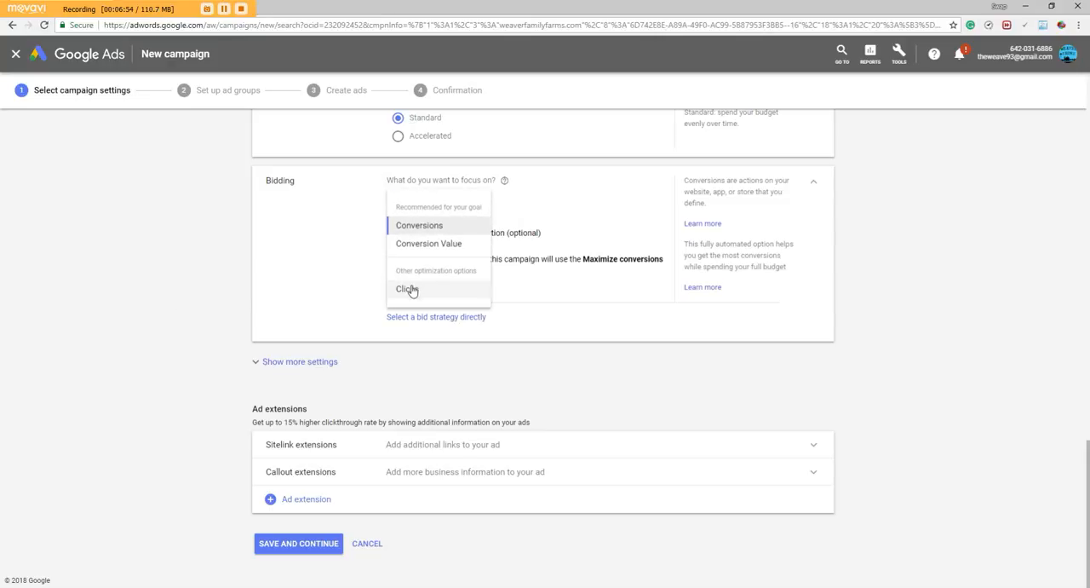
pyautogui.click(195, 239)
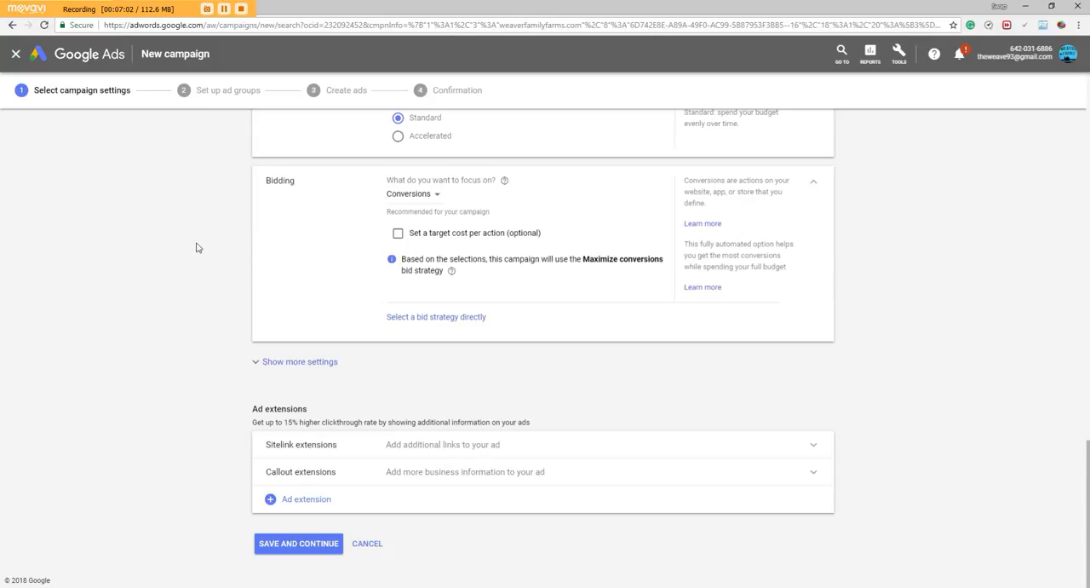
pyautogui.moveTo(590, 259); pyautogui.dragTo(661, 259)
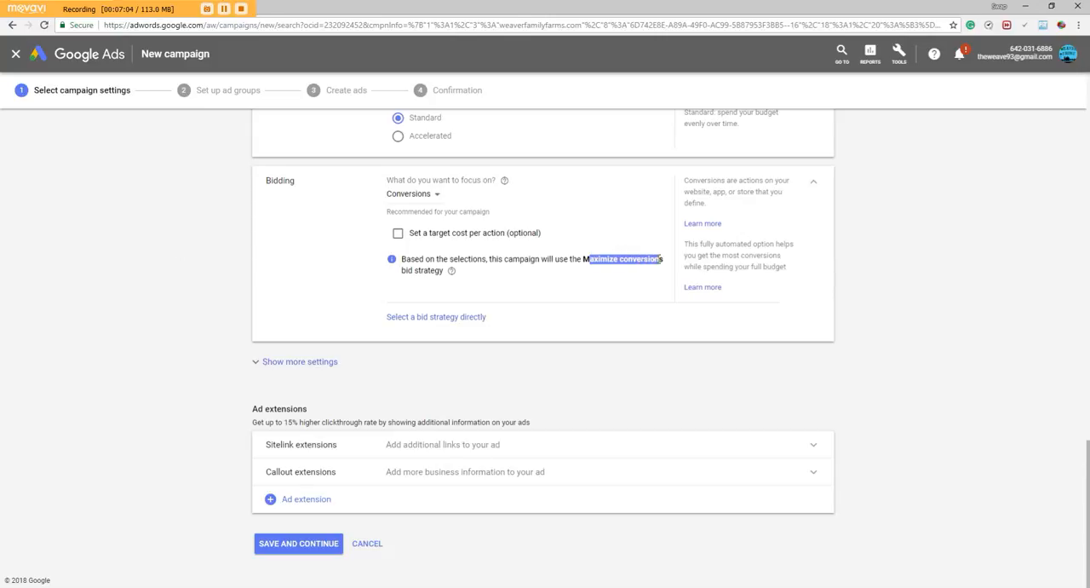
pyautogui.click(145, 273)
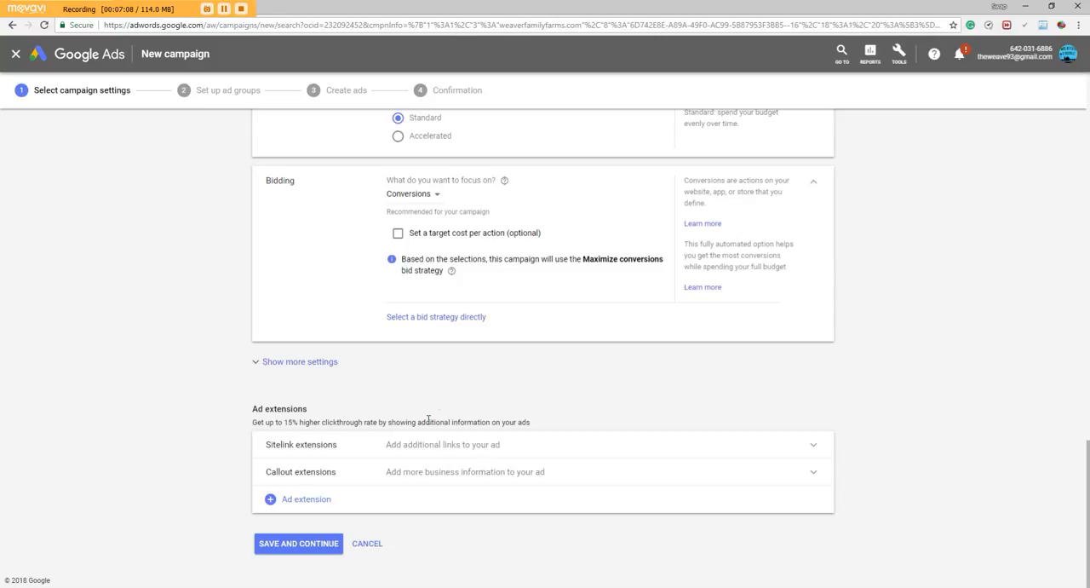
# Review the ad extensions description, and save the campaign settings without extensions to continue to ad group setup
pyautogui.moveTo(303, 422); pyautogui.dragTo(415, 422)
pyautogui.click(287, 422)
pyautogui.moveTo(307, 420); pyautogui.dragTo(409, 422)
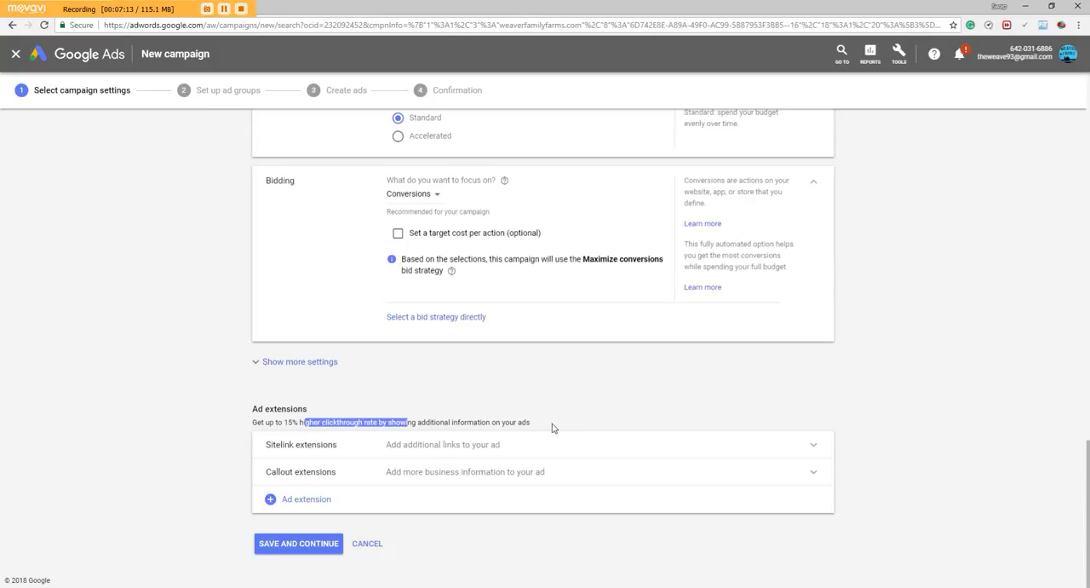
pyautogui.click(304, 543)
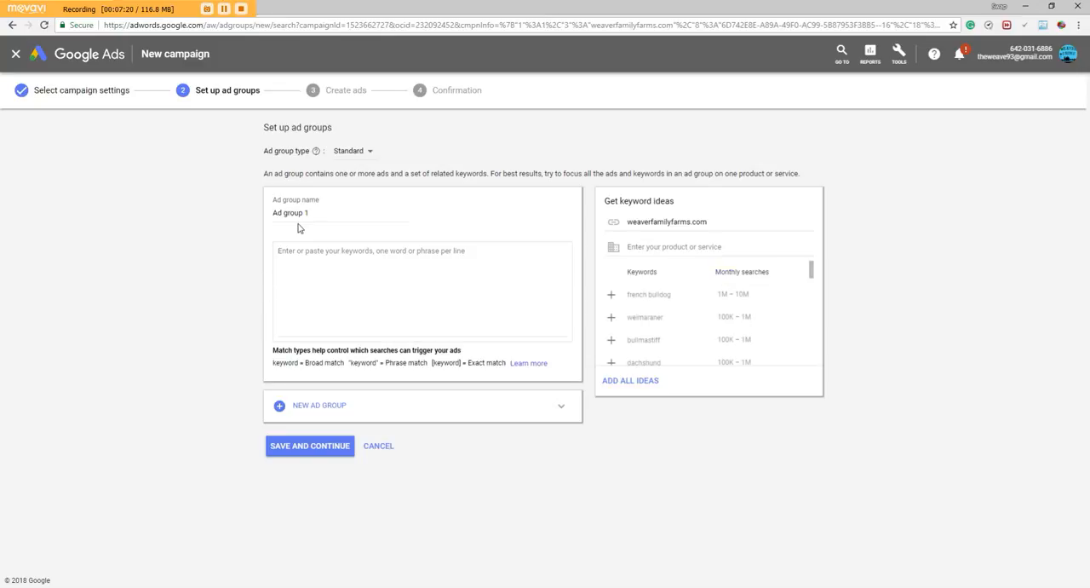
# Examine the ad group name and the keyword ideas with monthly searches suggested for weaverfamilyfarms.com
pyautogui.moveTo(315, 212); pyautogui.dragTo(266, 217)
pyautogui.click(175, 244)
pyautogui.moveTo(810, 276)
pyautogui.mouseDown()
pyautogui.moveTo(809, 358)
pyautogui.moveTo(811, 271)
pyautogui.mouseUp()
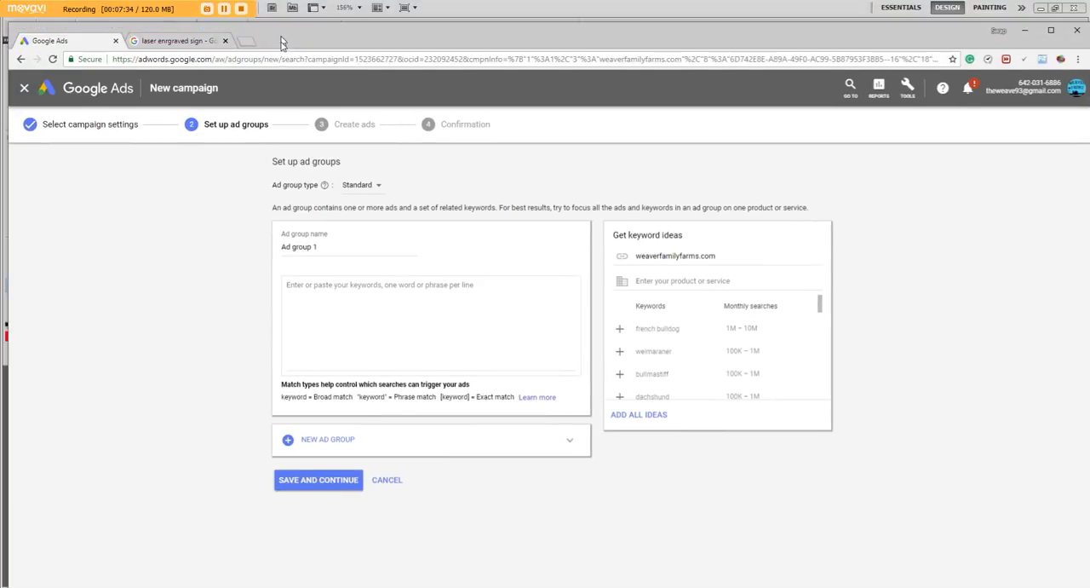
pyautogui.click(175, 49)
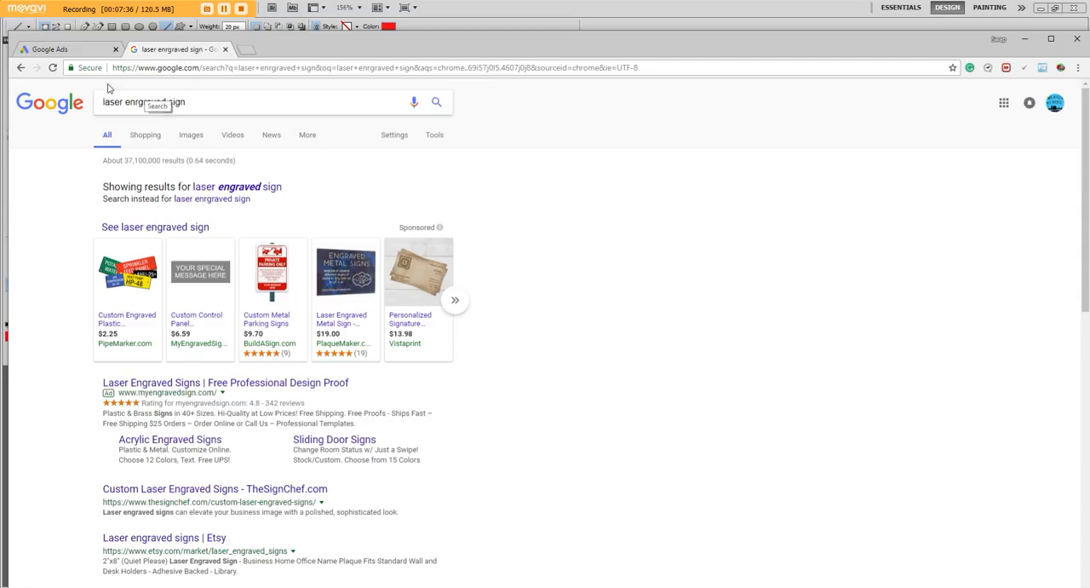
pyautogui.click(79, 53)
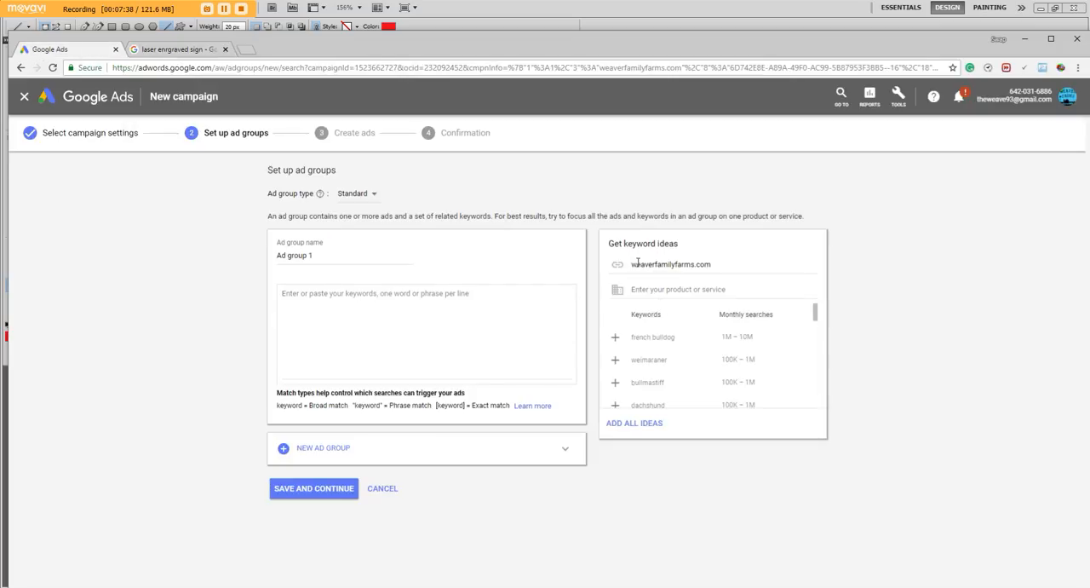
pyautogui.moveTo(638, 263); pyautogui.dragTo(726, 263)
pyautogui.scroll(-5, 714, 348)
pyautogui.scroll(3, 682, 366)
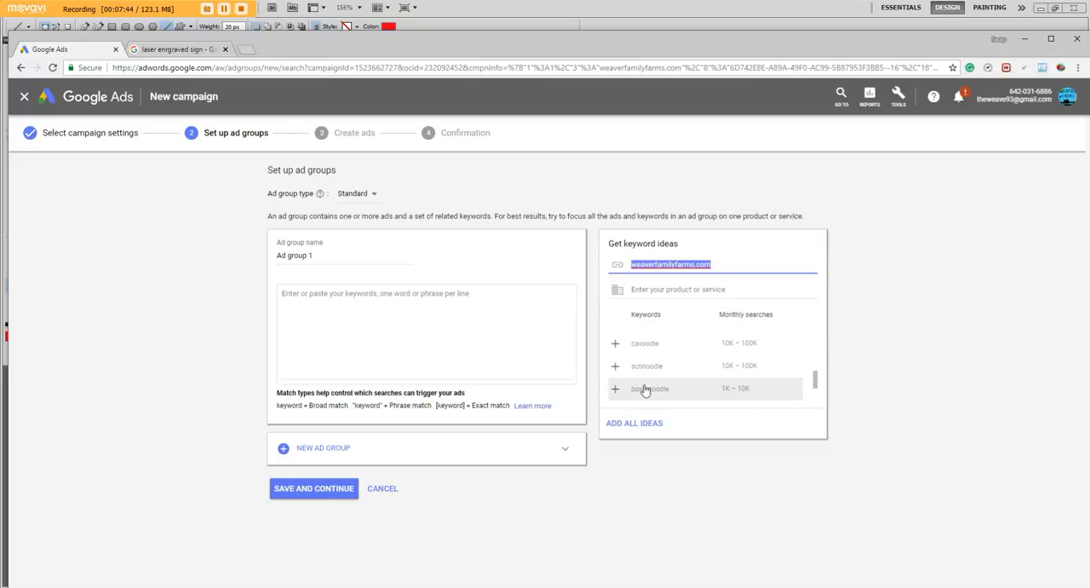
pyautogui.scroll(2, 645, 389)
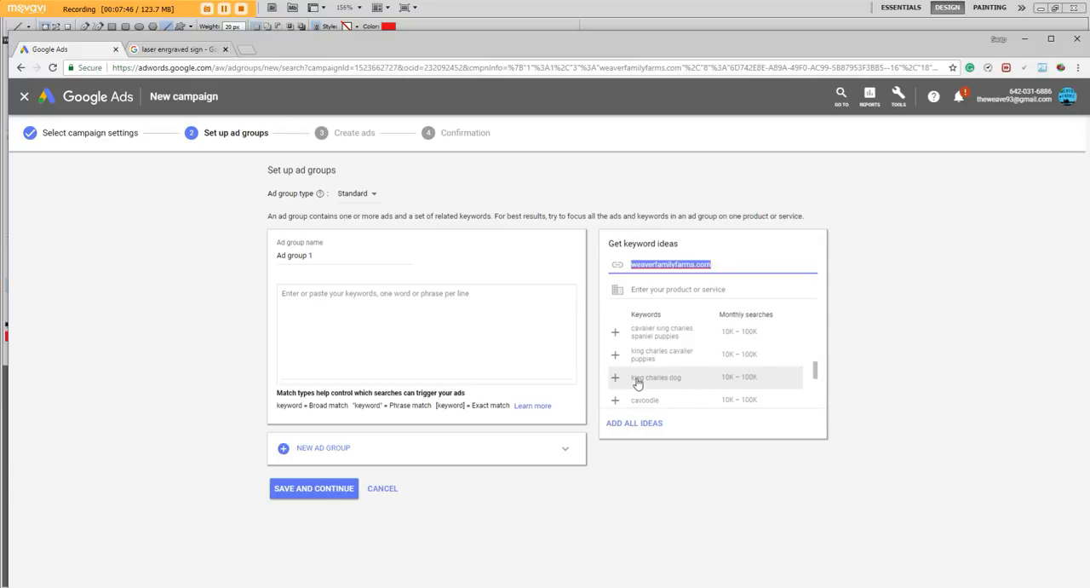
pyautogui.scroll(4, 637, 384)
pyautogui.scroll(4, 656, 374)
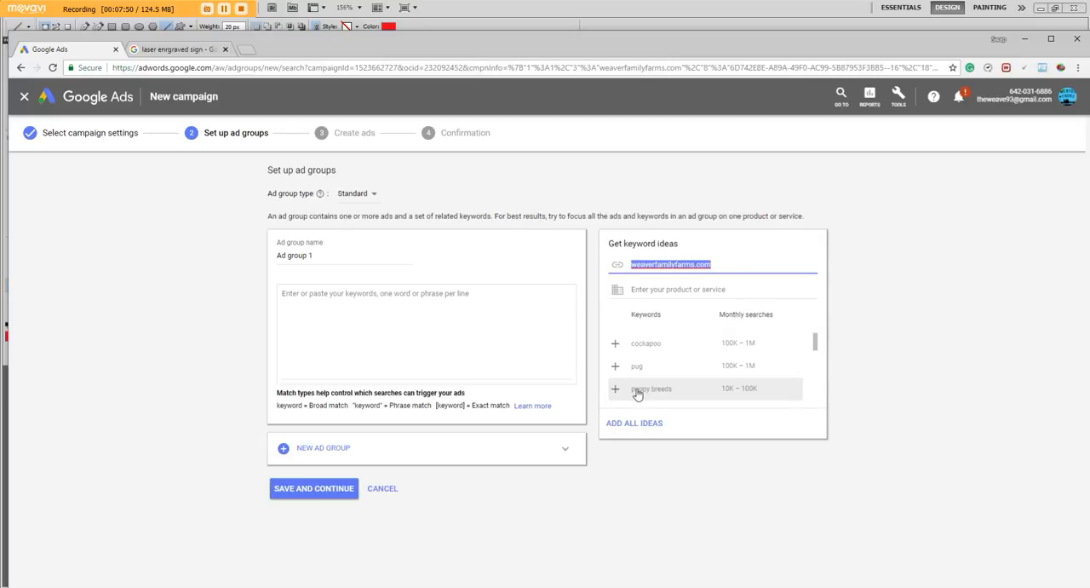
pyautogui.scroll(3, 647, 379)
pyautogui.scroll(3, 668, 384)
pyautogui.click(162, 274)
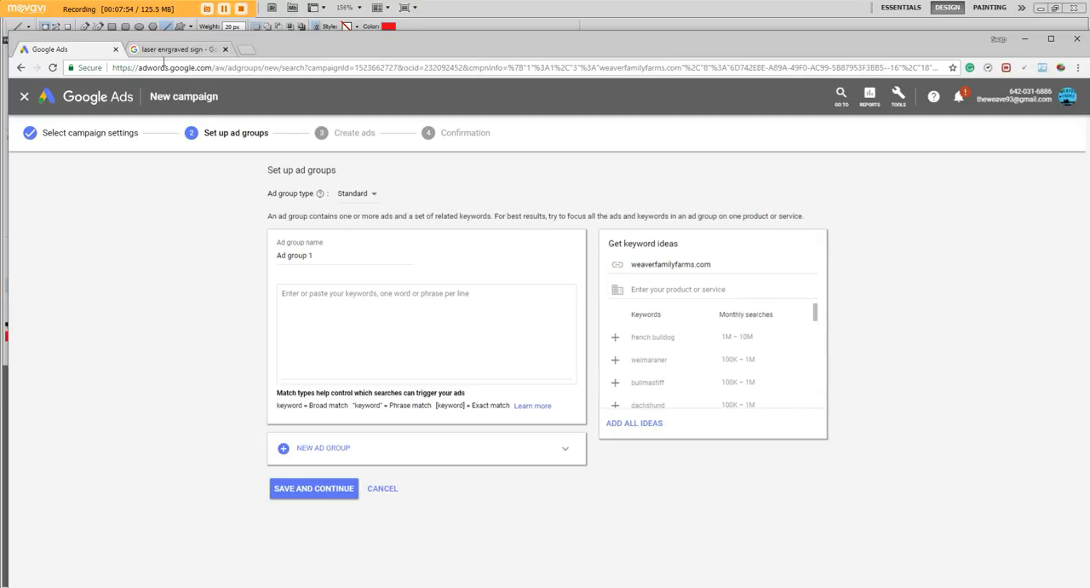
# Open TheSignChef.com's custom laser engraved signs page from the laser engraved sign search results and copy its web address
pyautogui.click(164, 51)
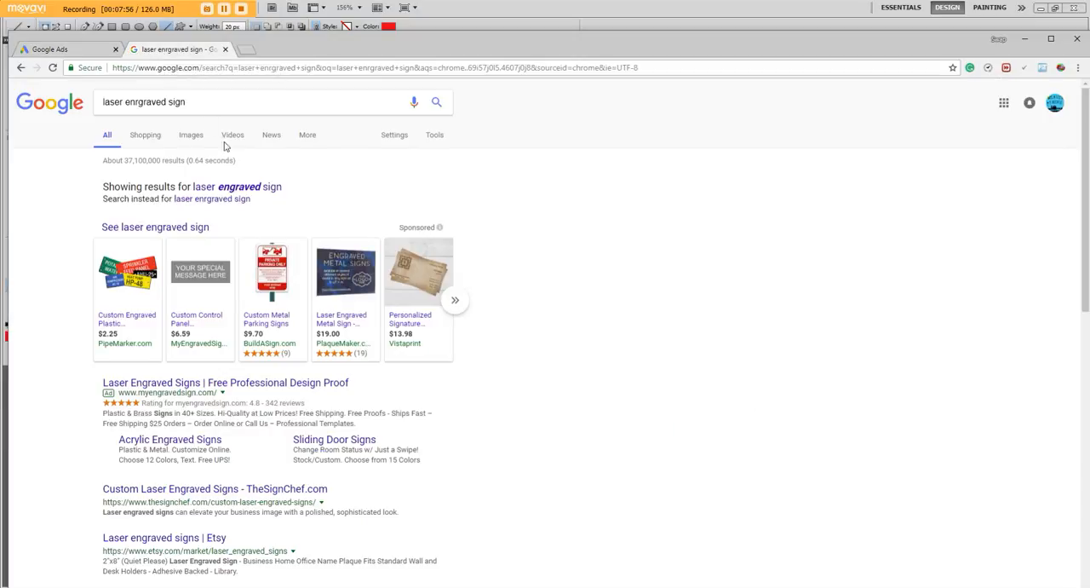
pyautogui.scroll(-2, 226, 147)
pyautogui.scroll(2, 171, 213)
pyautogui.scroll(-4, 204, 170)
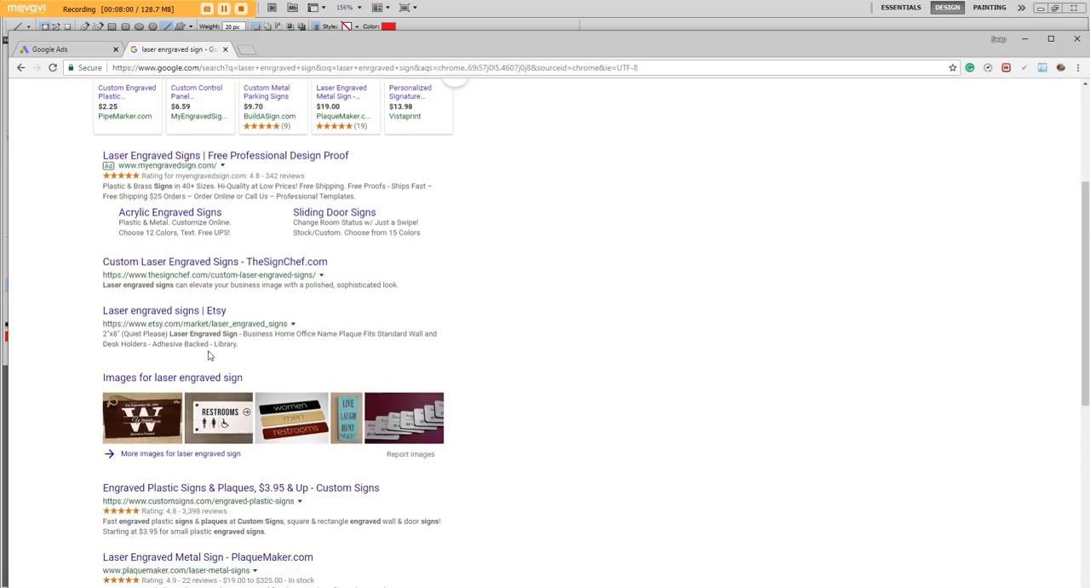
pyautogui.click(220, 266)
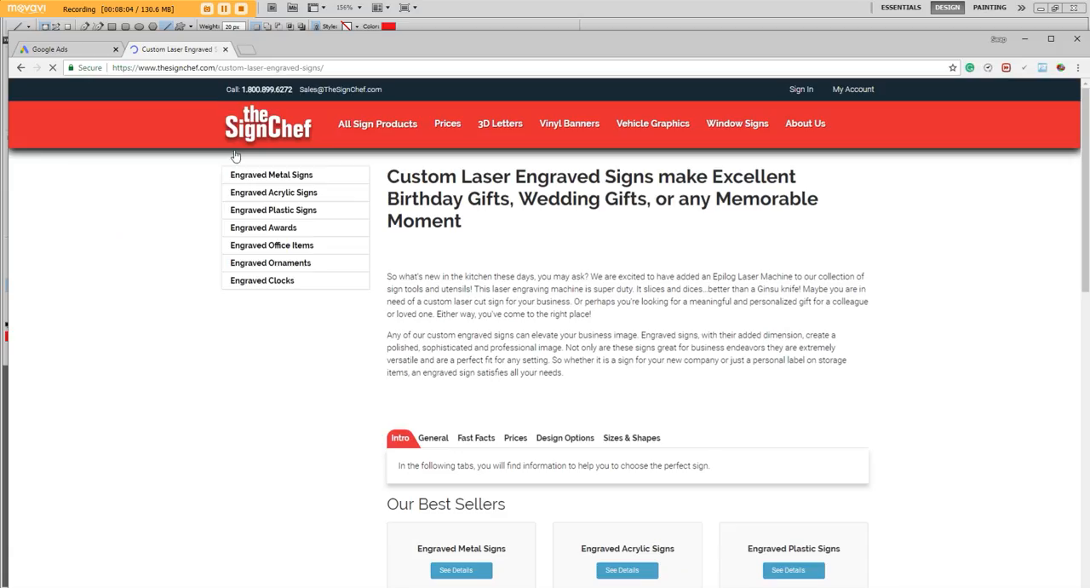
pyautogui.rightClick(203, 68)
pyautogui.click(229, 129)
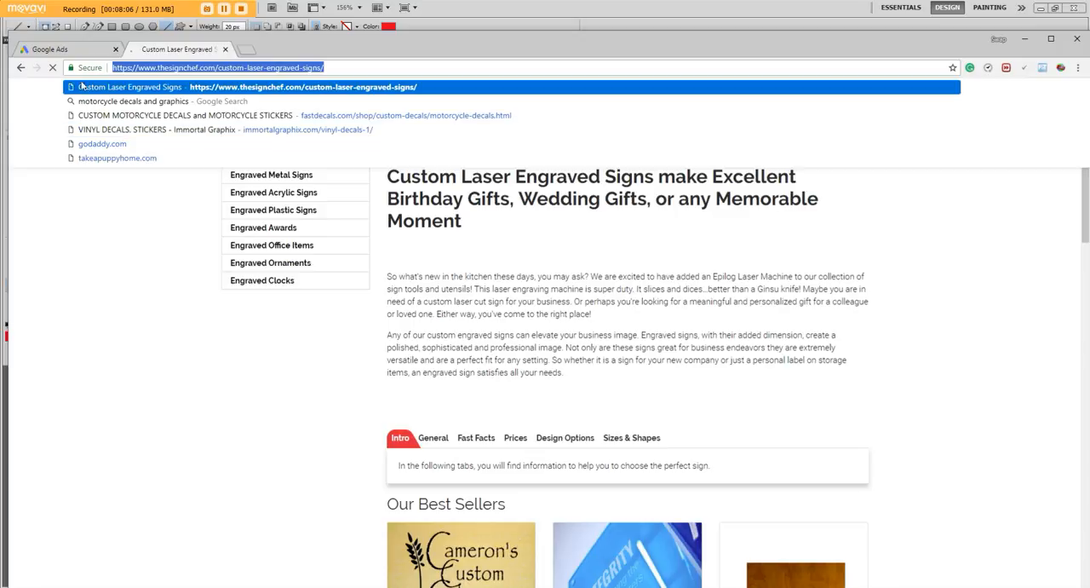
pyautogui.click(60, 49)
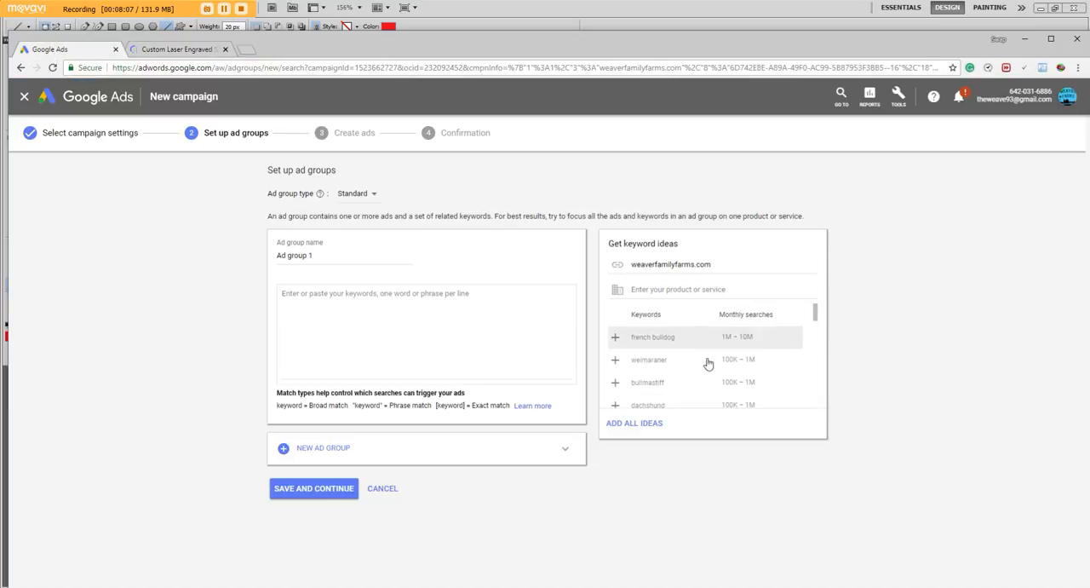
pyautogui.doubleClick(669, 264)
pyautogui.rightClick(669, 265)
pyautogui.click(658, 265)
pyautogui.moveTo(727, 264); pyautogui.dragTo(633, 267)
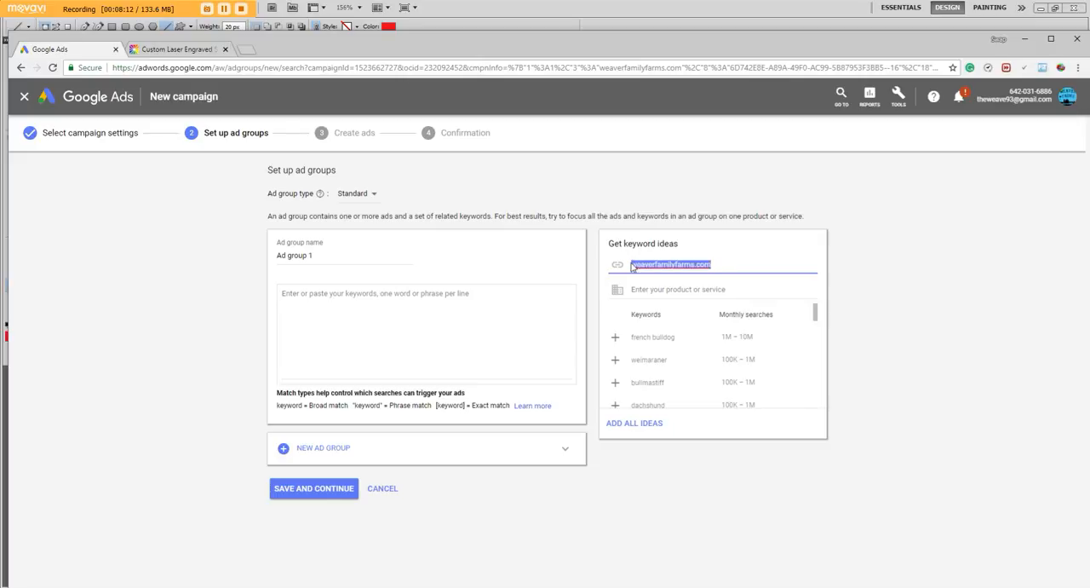
pyautogui.rightClick(641, 265)
pyautogui.click(673, 344)
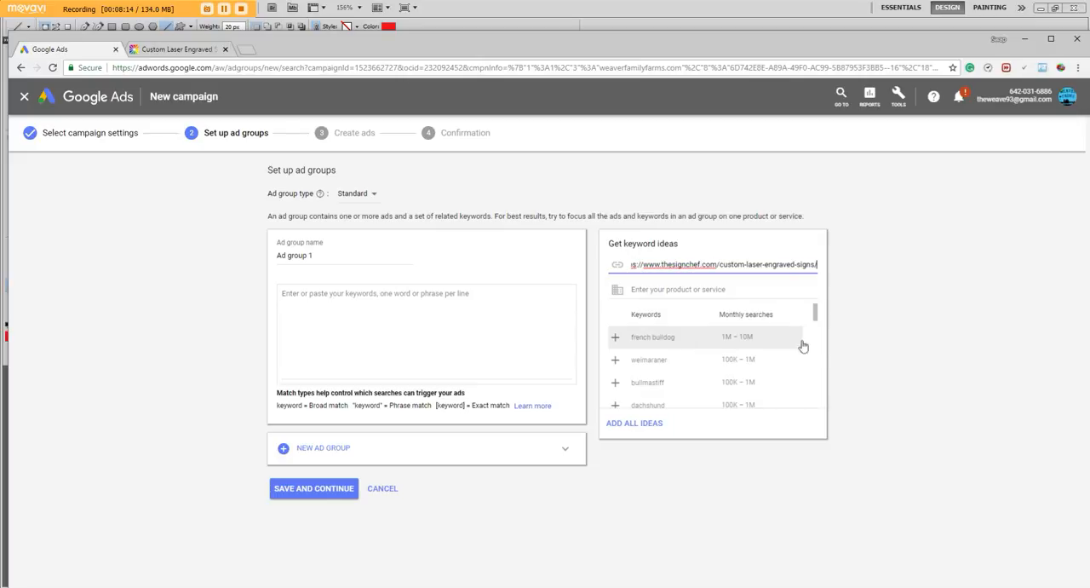
pyautogui.click(857, 306)
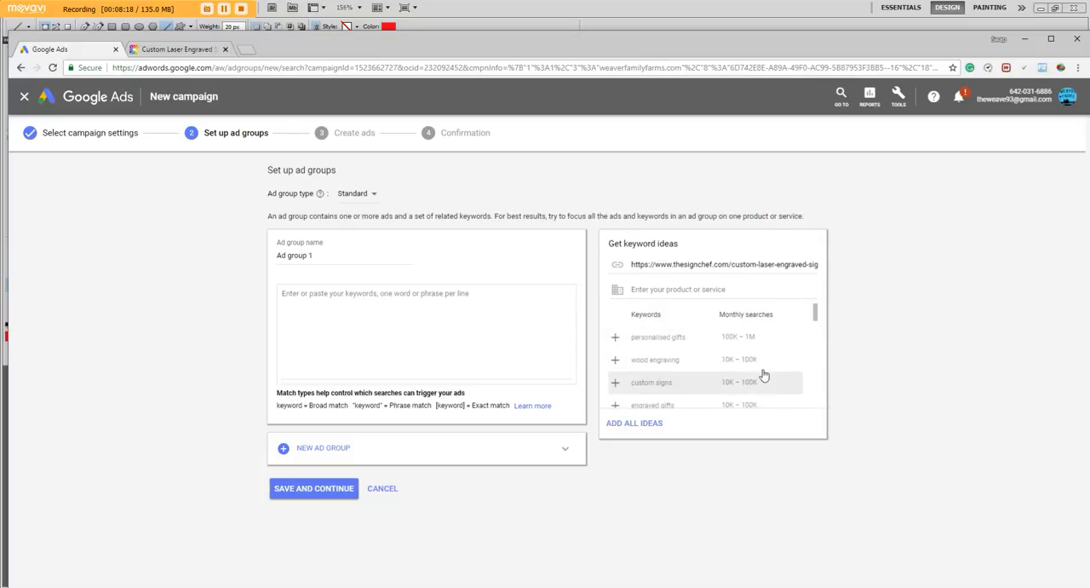
# Add the suggested keywords personalised gifts, wood engraving, custom signs and engraved gifts to Ad group 1
pyautogui.scroll(-1, 815, 318)
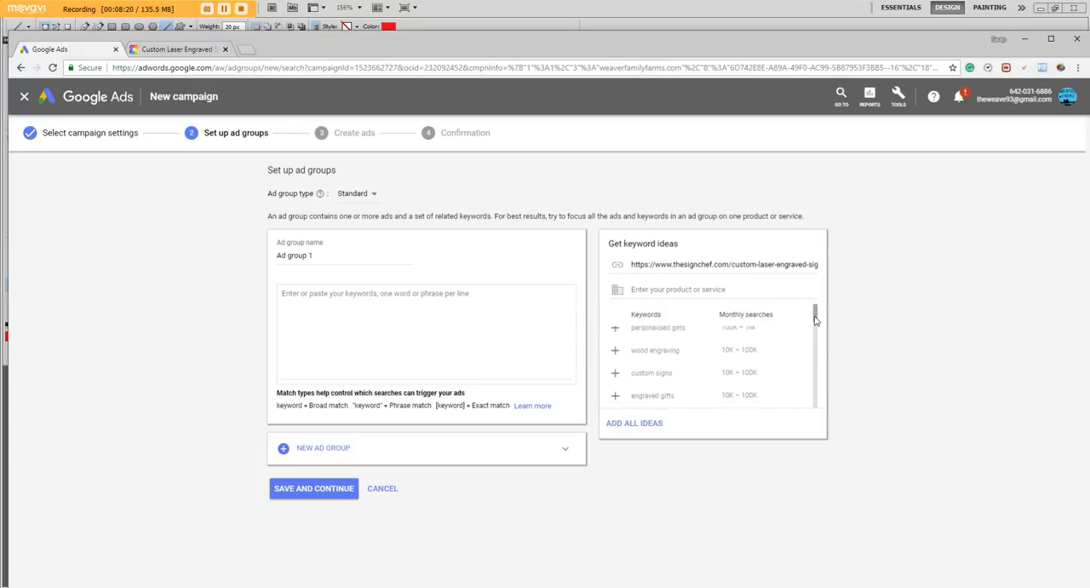
pyautogui.scroll(-2, 816, 320)
pyautogui.scroll(3, 815, 321)
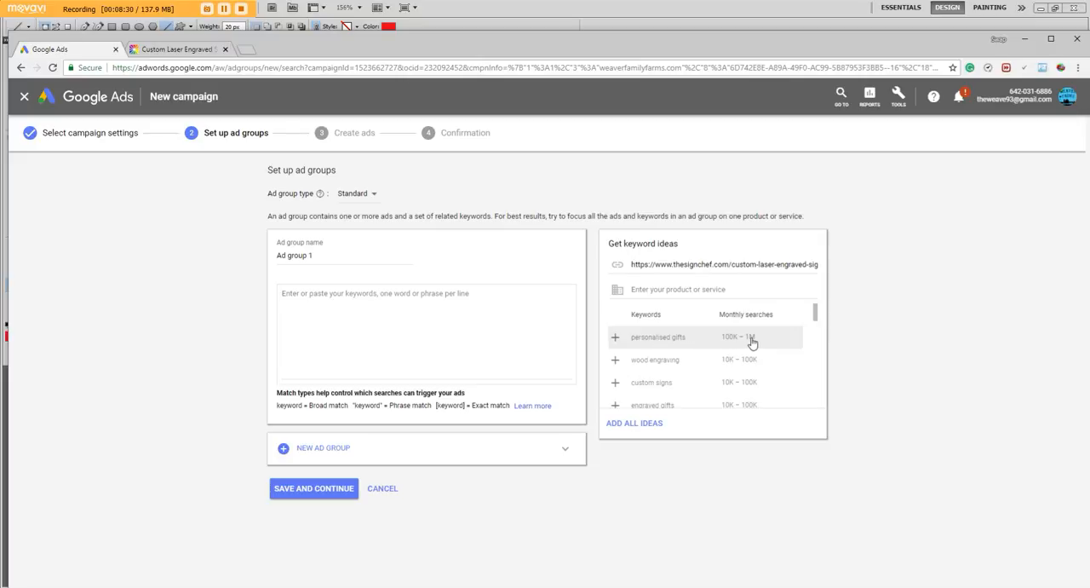
pyautogui.click(615, 338)
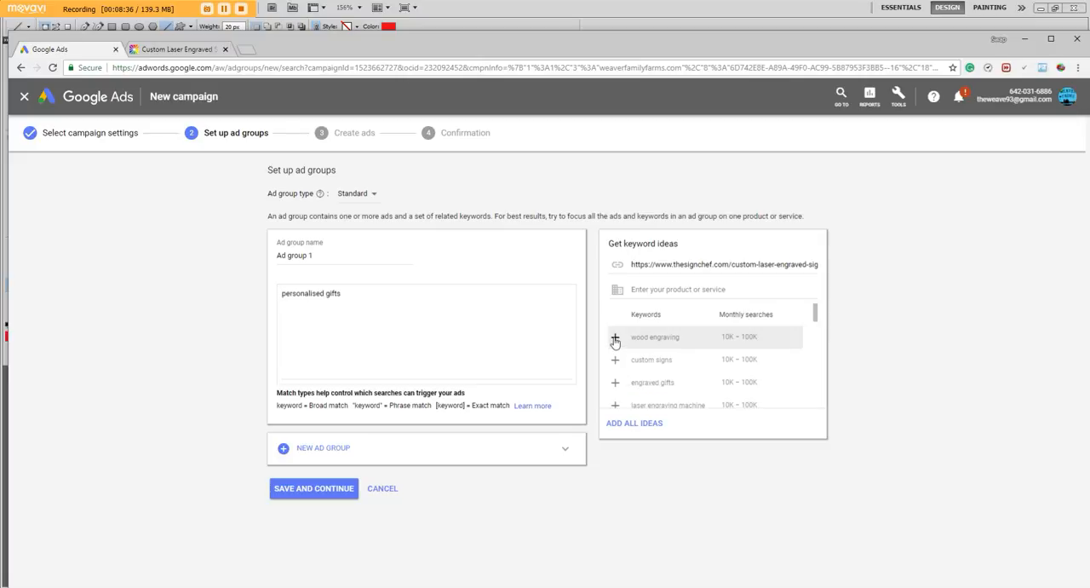
pyautogui.click(615, 339)
pyautogui.click(615, 339)
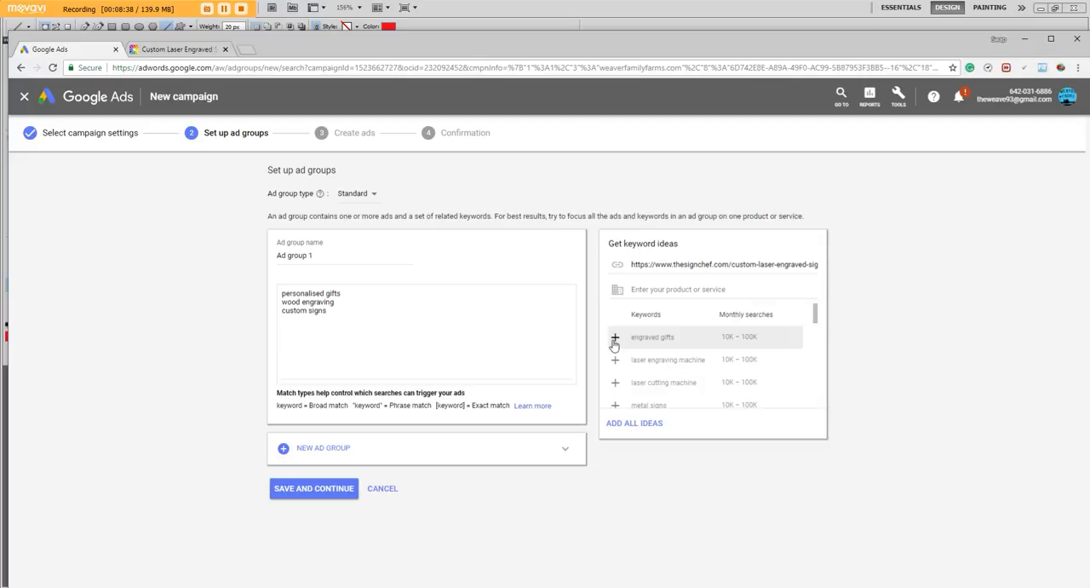
pyautogui.click(615, 339)
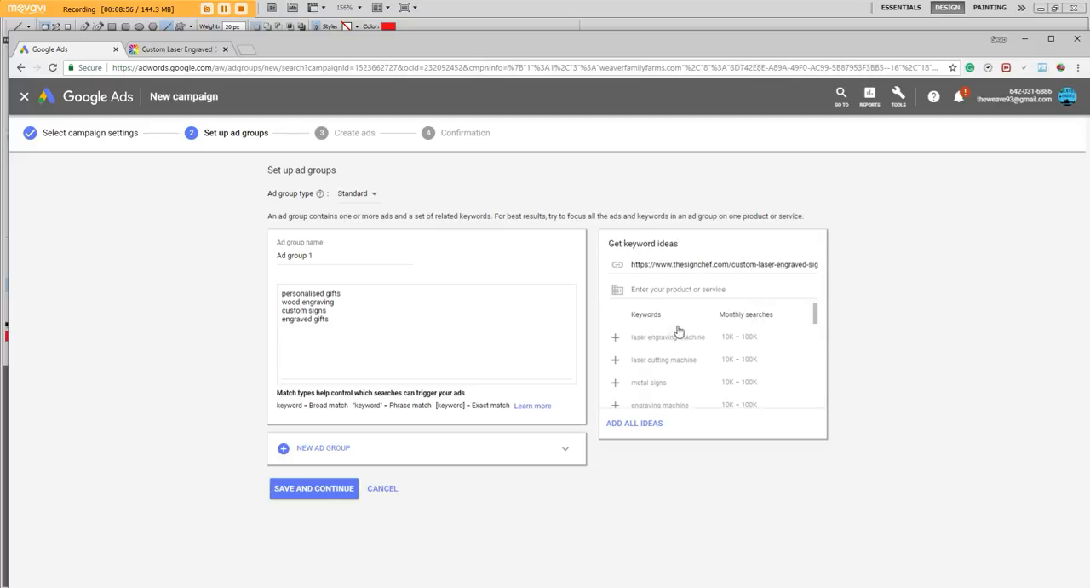
# Add the suggested keywords business signs, custom wood signs and wooden plaques to Ad group 1
pyautogui.scroll(-3, 673, 353)
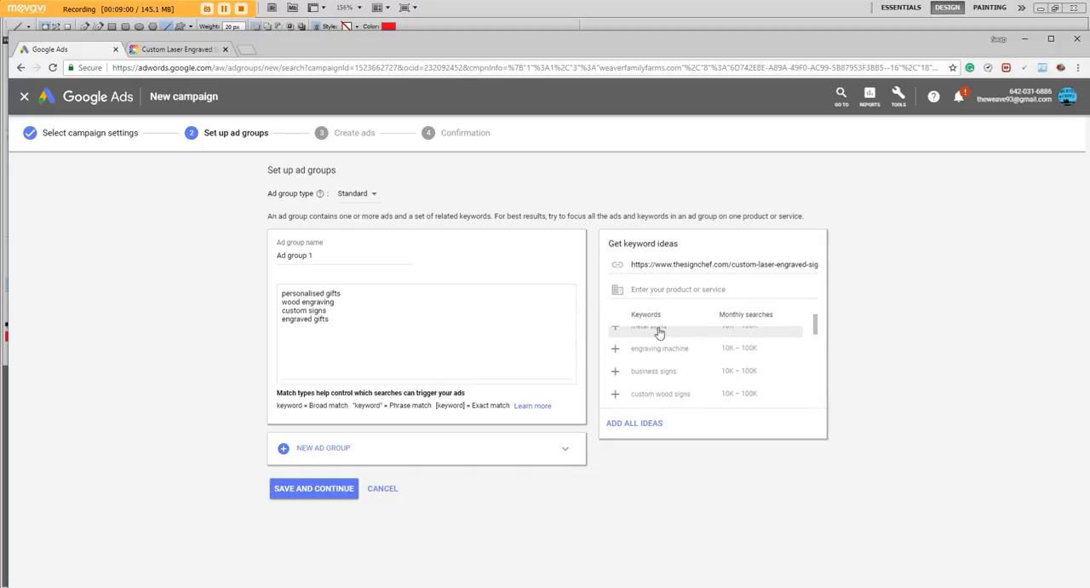
pyautogui.scroll(-3, 637, 364)
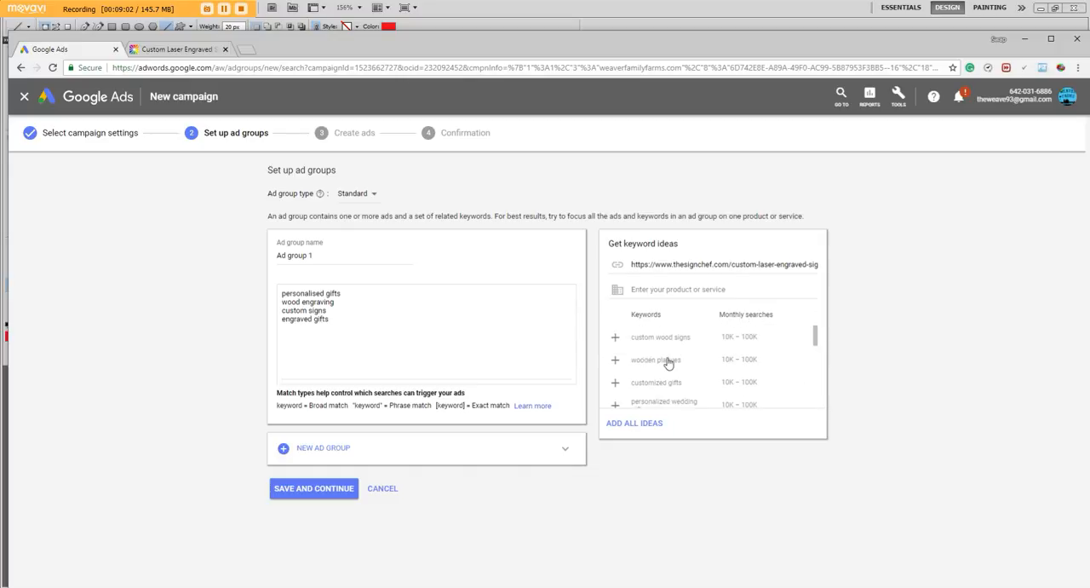
pyautogui.scroll(2, 672, 366)
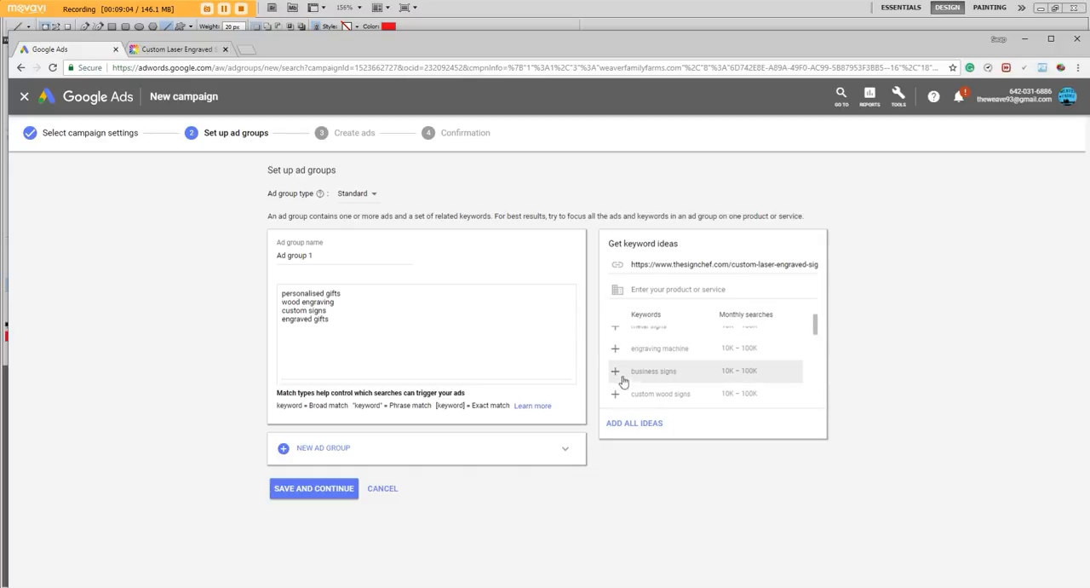
pyautogui.click(615, 371)
pyautogui.scroll(-1, 648, 371)
pyautogui.scroll(1, 653, 355)
pyautogui.click(615, 376)
pyautogui.scroll(3, 620, 358)
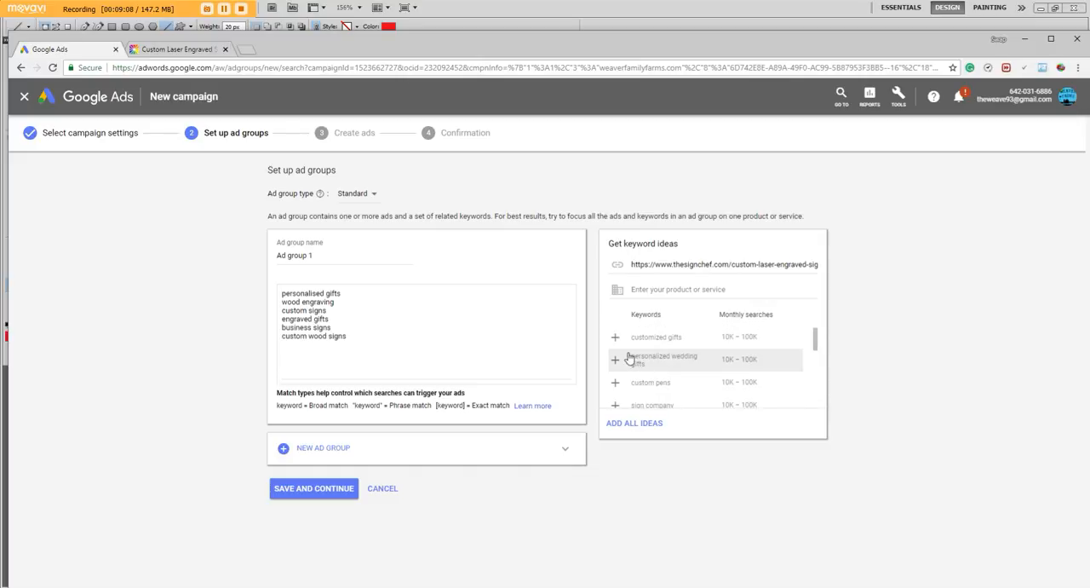
pyautogui.scroll(-2, 622, 361)
pyautogui.click(622, 371)
# Look through the remaining keyword ideas and their monthly searches for other suitable keywords
pyautogui.scroll(-3, 626, 367)
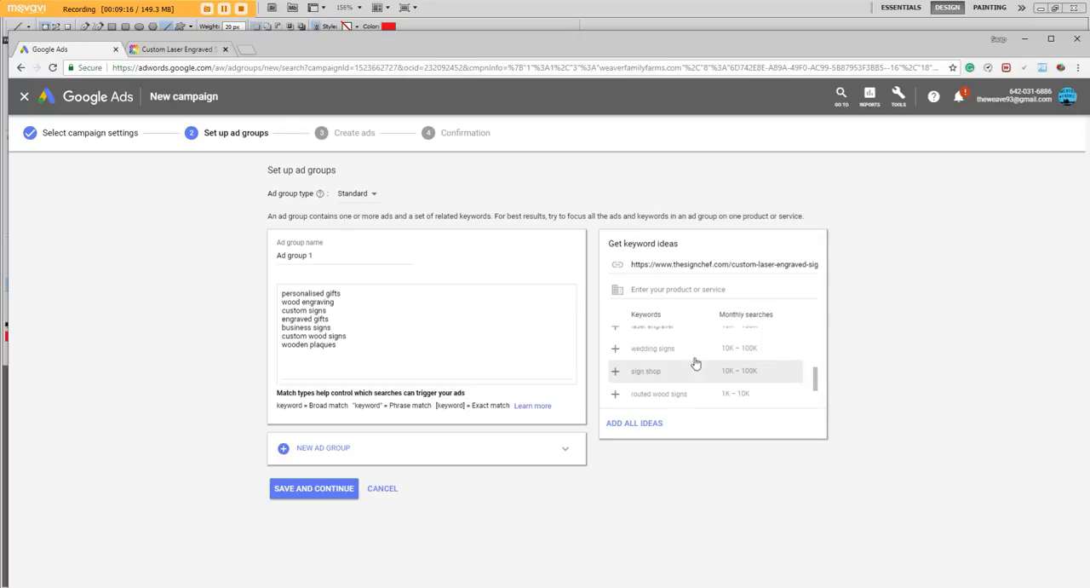
pyautogui.scroll(-2, 658, 380)
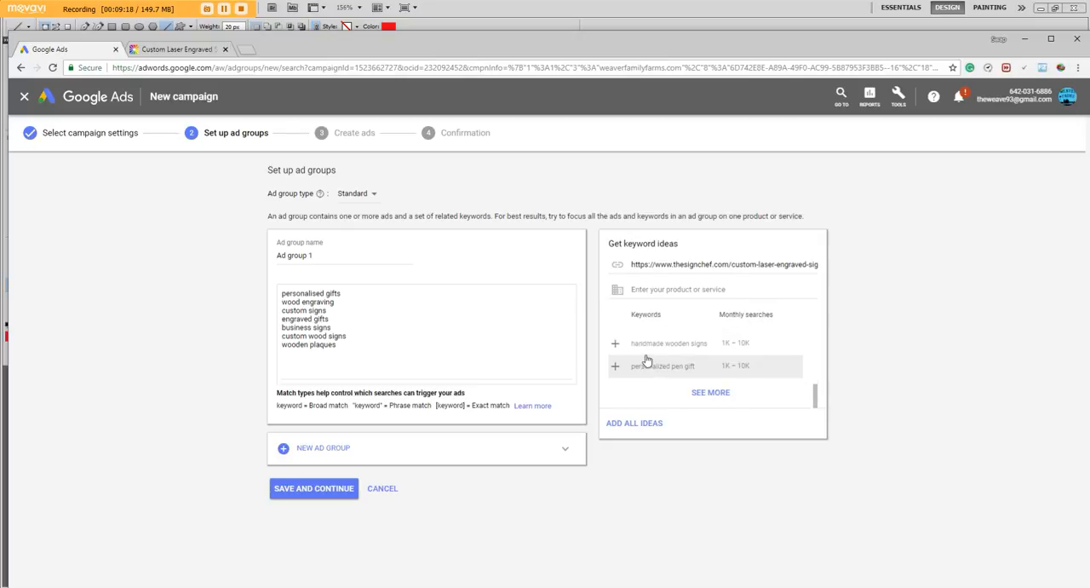
pyautogui.scroll(3, 673, 353)
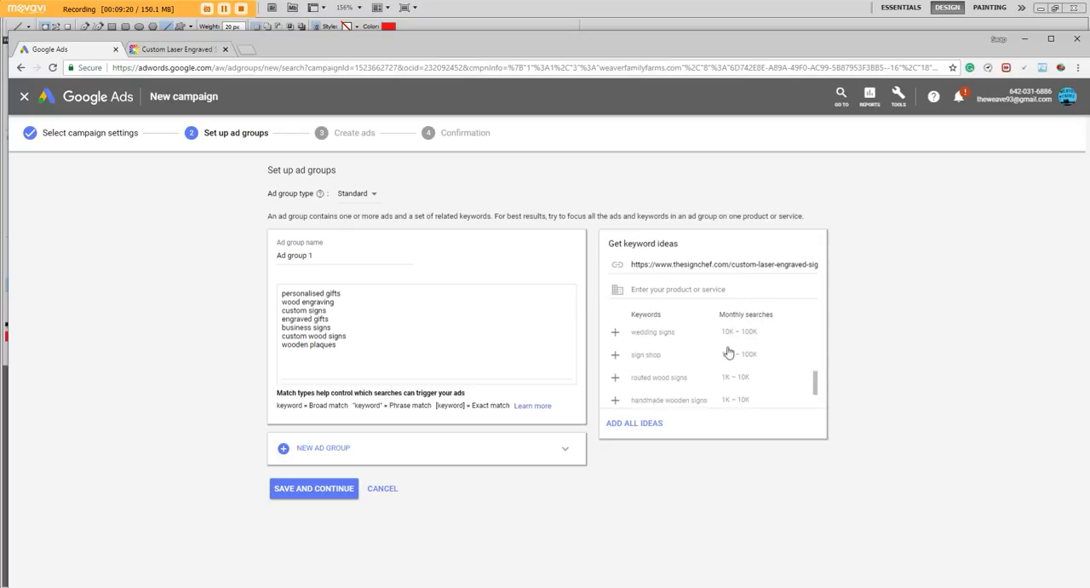
pyautogui.scroll(-2, 742, 373)
pyautogui.scroll(6, 732, 362)
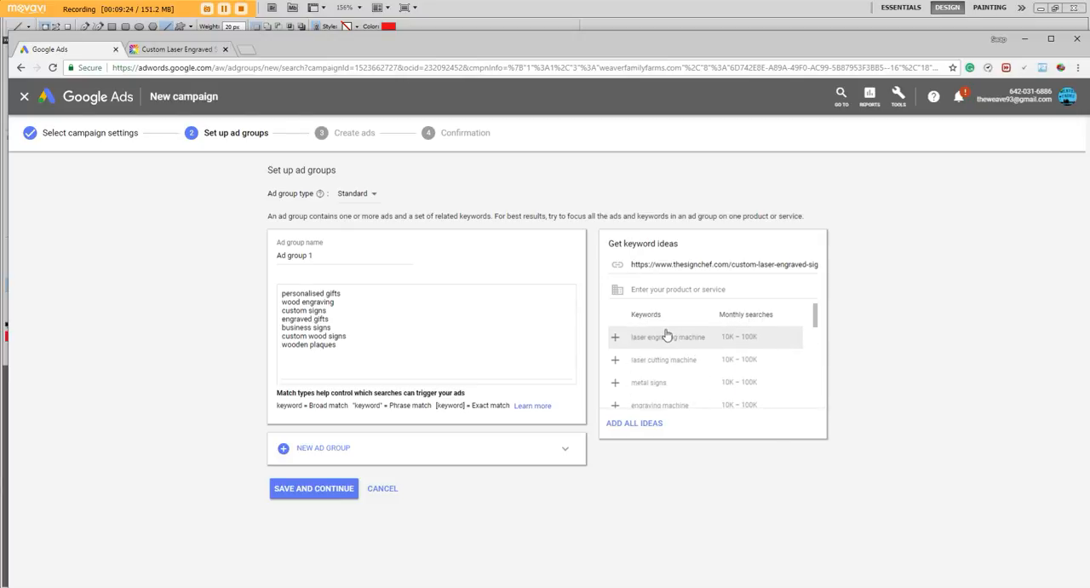
# Save the ad group and start a new text ad with the final URL weaverfamilyfarms.com/laserengraved
pyautogui.click(324, 493)
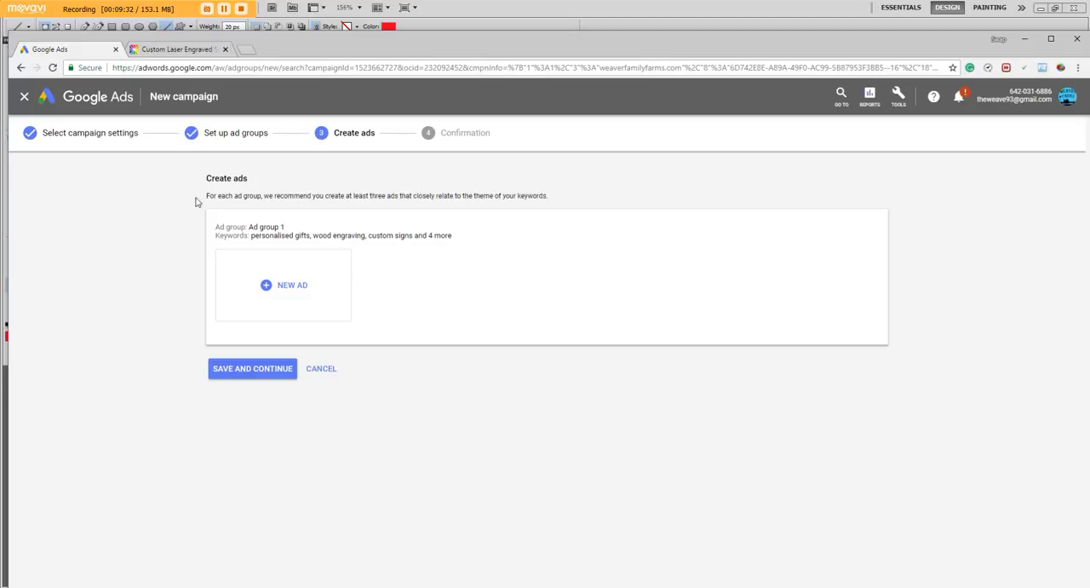
pyautogui.click(284, 300)
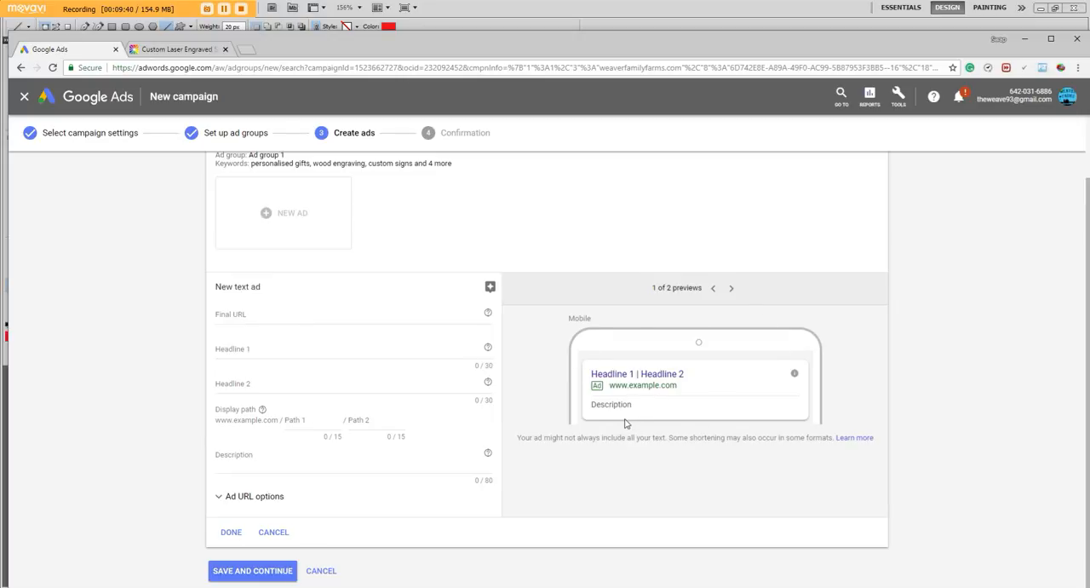
pyautogui.click(233, 316)
pyautogui.write('weaverfamilyfarms.com/laserengraved')
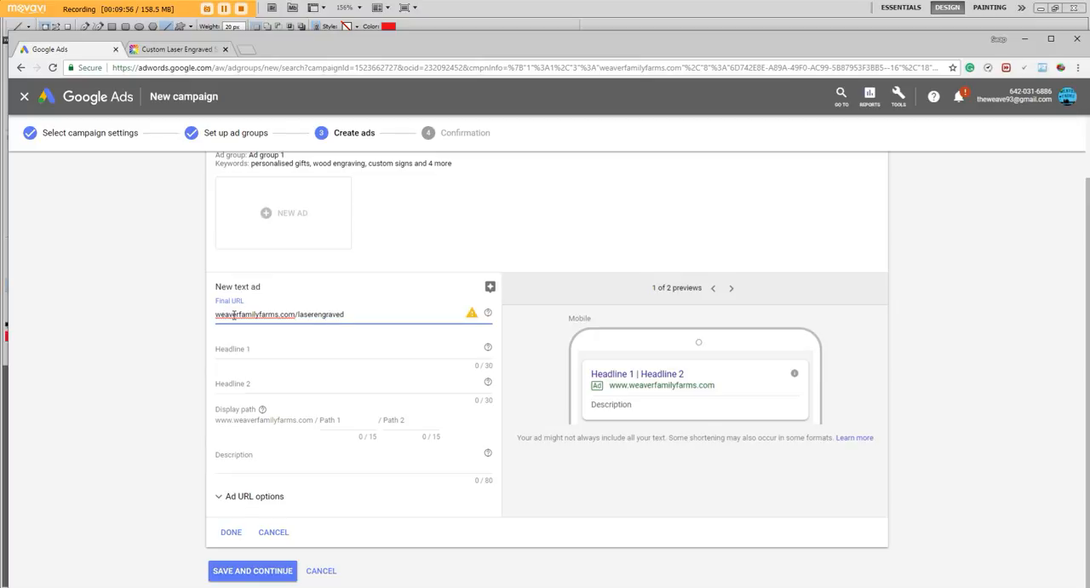
# Set Headline 1 of the text ad to "Custom Laser Engraved Signs"
pyautogui.click(244, 350)
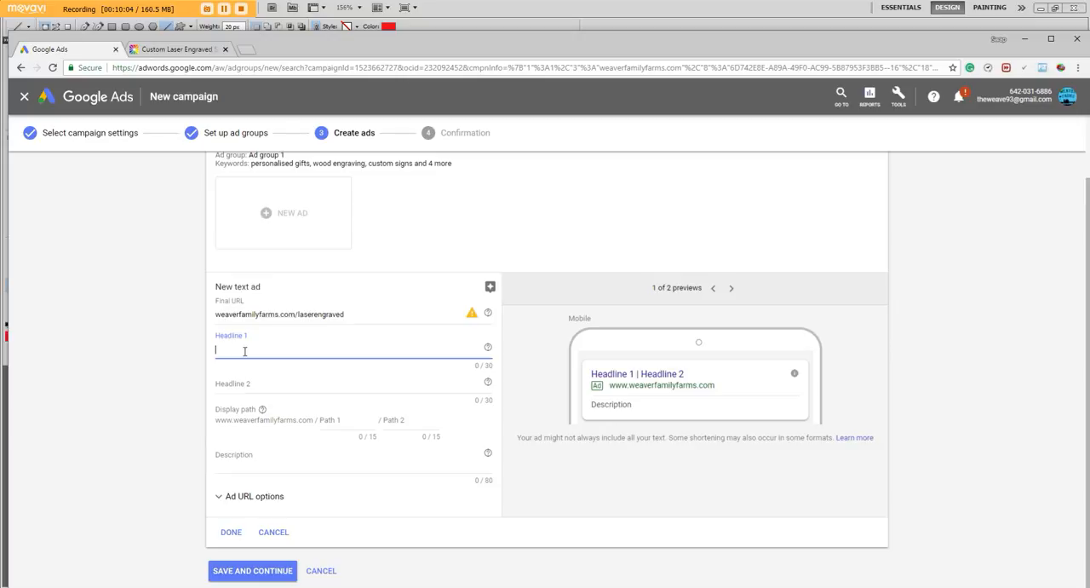
pyautogui.write('Custo')
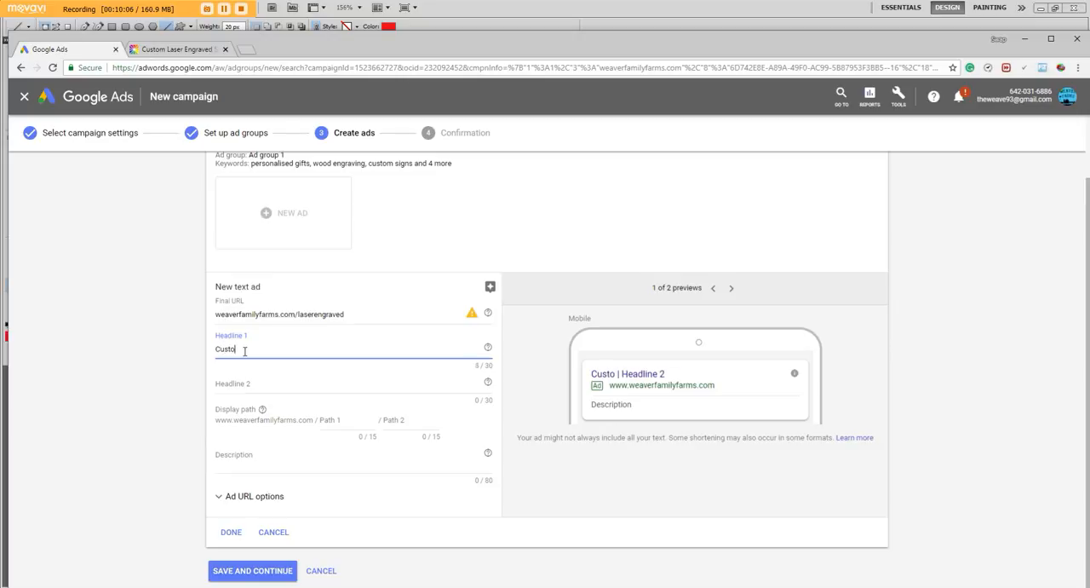
pyautogui.write('m Laser Engraved S')
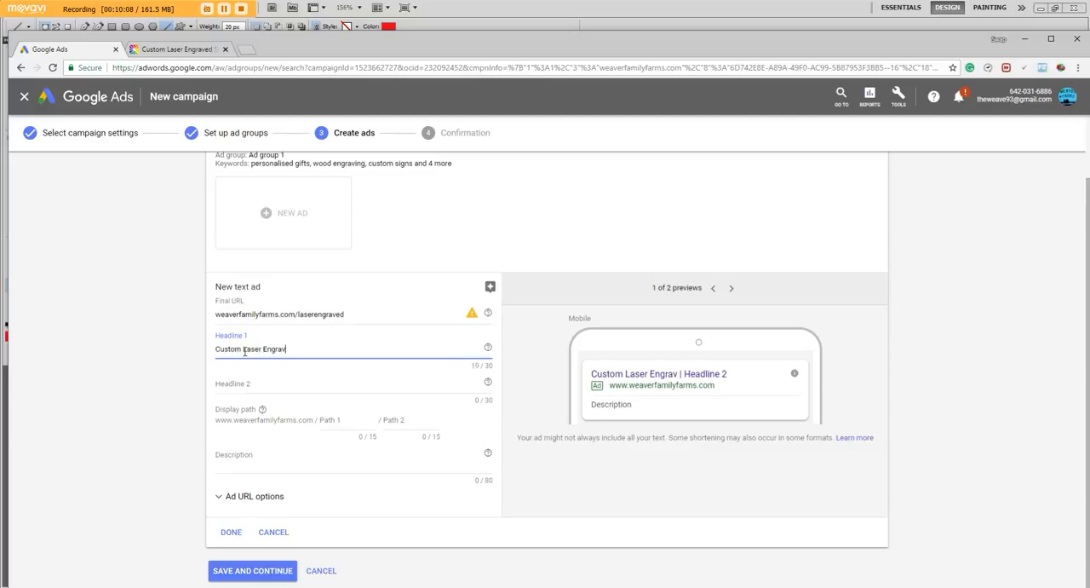
pyautogui.write('s')
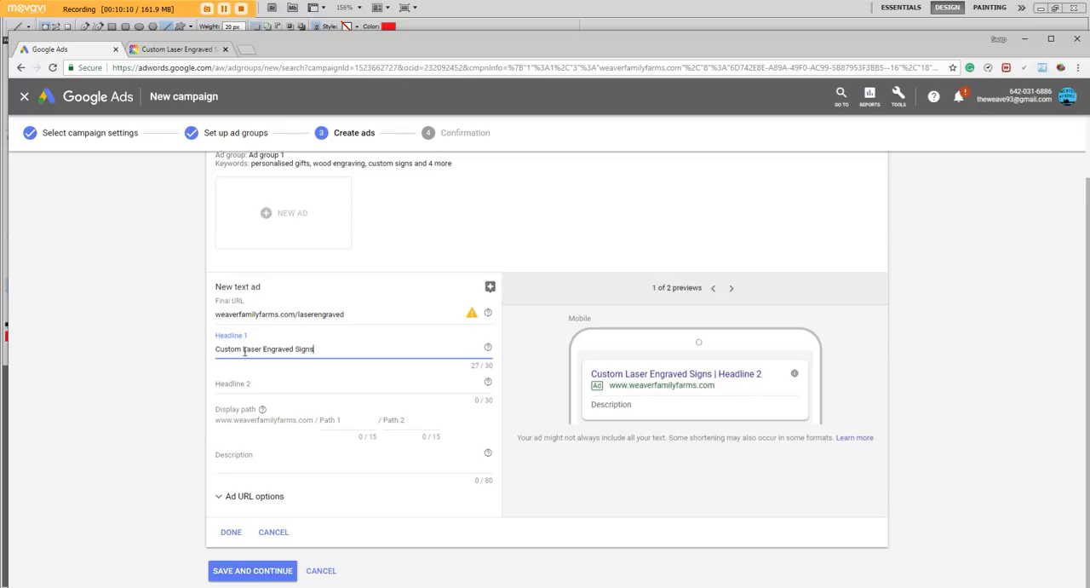
pyautogui.press('Tab')
pyautogui.click(234, 384)
pyautogui.write('Weaver')
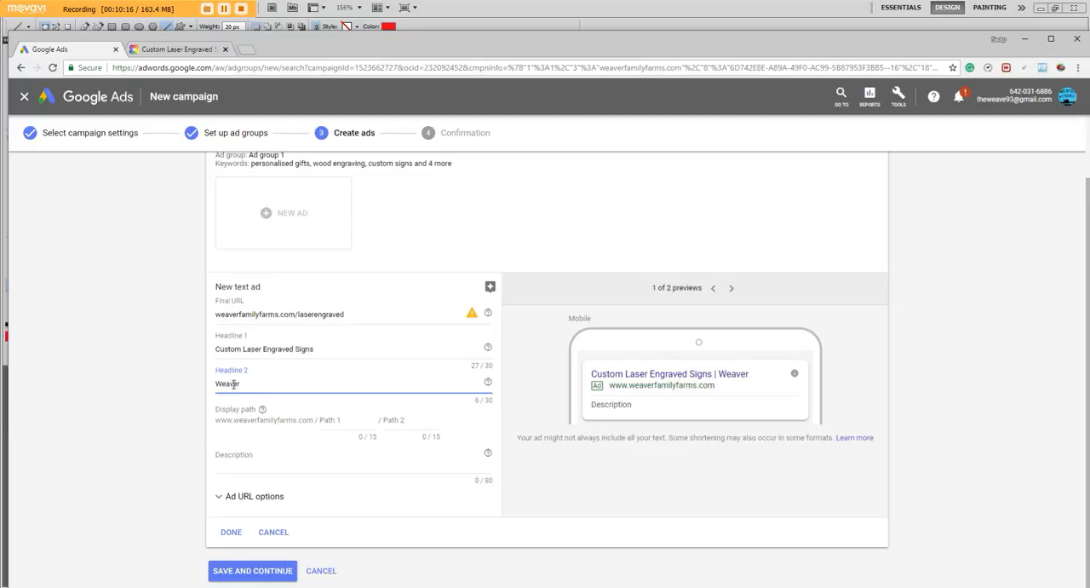
pyautogui.write(' Fa')
pyautogui.press('BackSpace')
pyautogui.press('BackSpace')
pyautogui.press('BackSpace')
pyautogui.press('BackSpace')
pyautogui.press('BackSpace')
pyautogui.press('BackSpace')
pyautogui.press('BackSpace')
pyautogui.write('FREE SHIPPING')
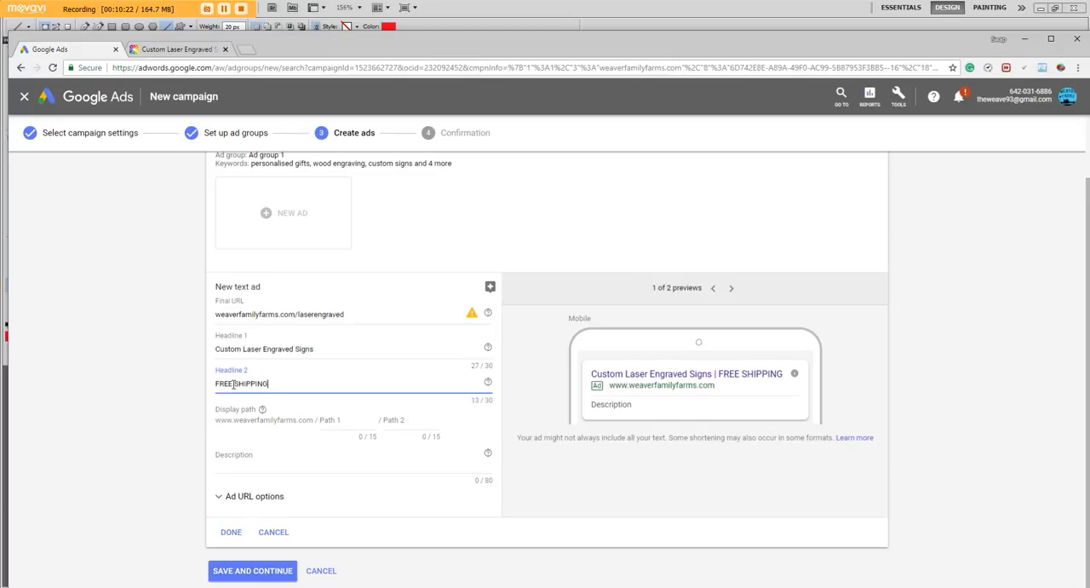
pyautogui.press('BackSpace')
pyautogui.press('BackSpace')
pyautogui.press('BackSpace')
pyautogui.press('BackSpace')
pyautogui.press('BackSpace')
pyautogui.press('BackSpace')
pyautogui.press('BackSpace')
pyautogui.press('BackSpace')
pyautogui.press('BackSpace')
pyautogui.press('BackSpace')
pyautogui.press('BackSpace')
pyautogui.press('BackSpace')
pyautogui.press('BackSpace')
pyautogui.write('50% off')
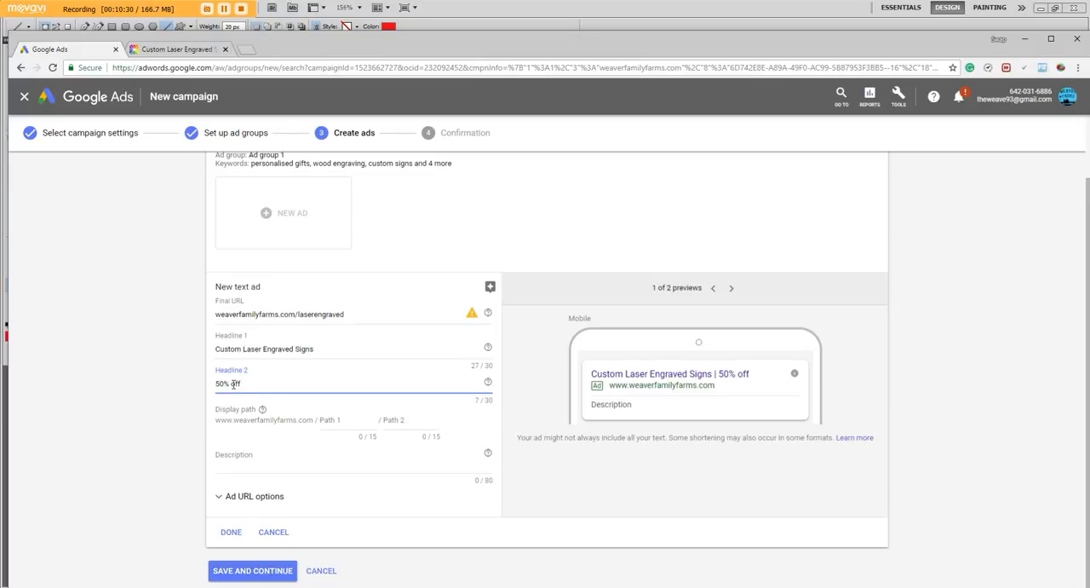
pyautogui.write('until')
pyautogui.write('sa')
pyautogui.write(' the end of th')
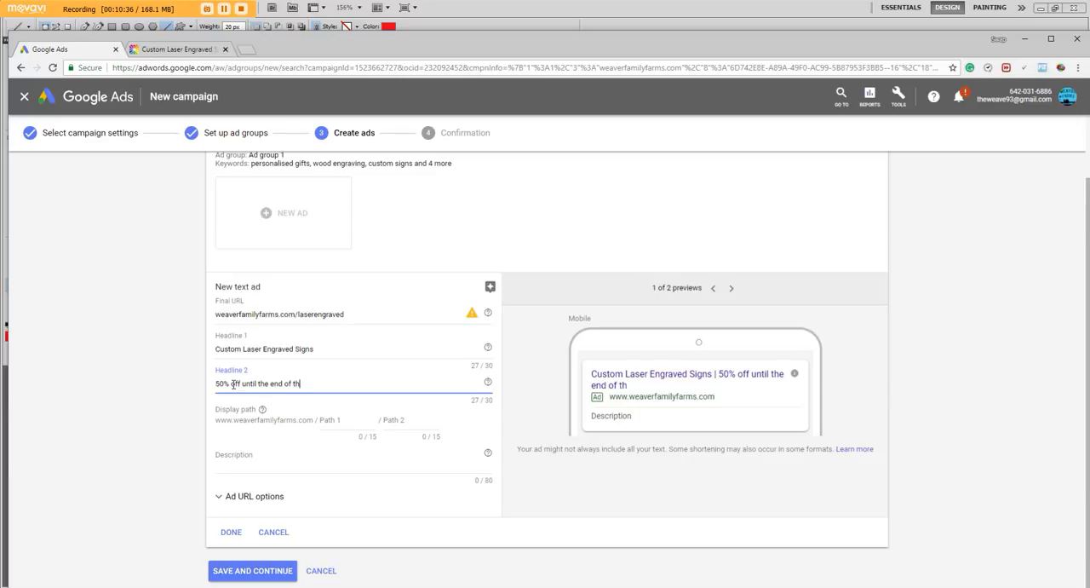
pyautogui.press('BackSpace')
pyautogui.press('BackSpace')
pyautogui.press('BackSpace')
pyautogui.press('BackSpace')
pyautogui.press('BackSpace')
pyautogui.press('BackSpace')
pyautogui.press('BackSpace')
pyautogui.press('BackSpace')
pyautogui.press('BackSpace')
pyautogui.press('BackSpace')
pyautogui.press('BackSpace')
pyautogui.press('BackSpace')
pyautogui.press('BackSpace')
pyautogui.press('BackSpace')
pyautogui.press('BackSpace')
pyautogui.press('BackSpace')
pyautogui.press('BackSpace')
pyautogui.press('BackSpace')
pyautogui.press('BackSpace')
pyautogui.press('BackSpace')
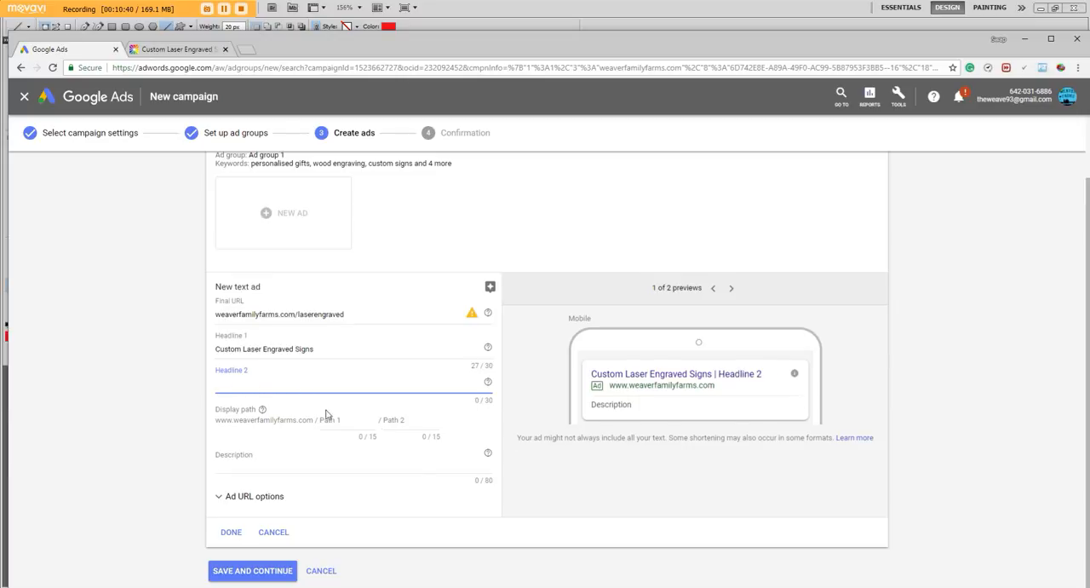
# Write the ad description "contact us to get your own custom wooden engraved sign today!"
pyautogui.click(255, 455)
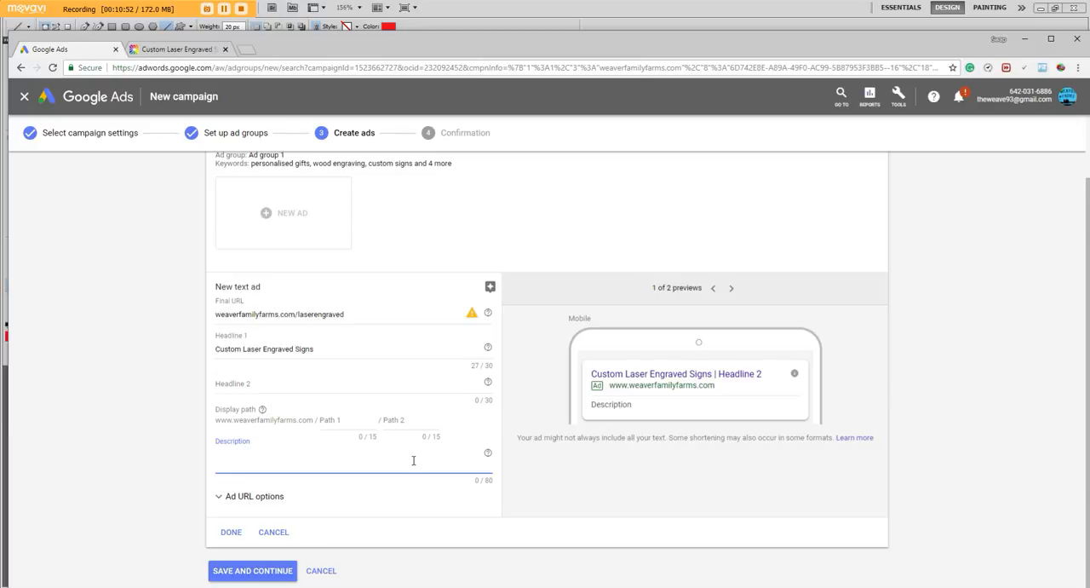
pyautogui.write('contact us to get your own personal')
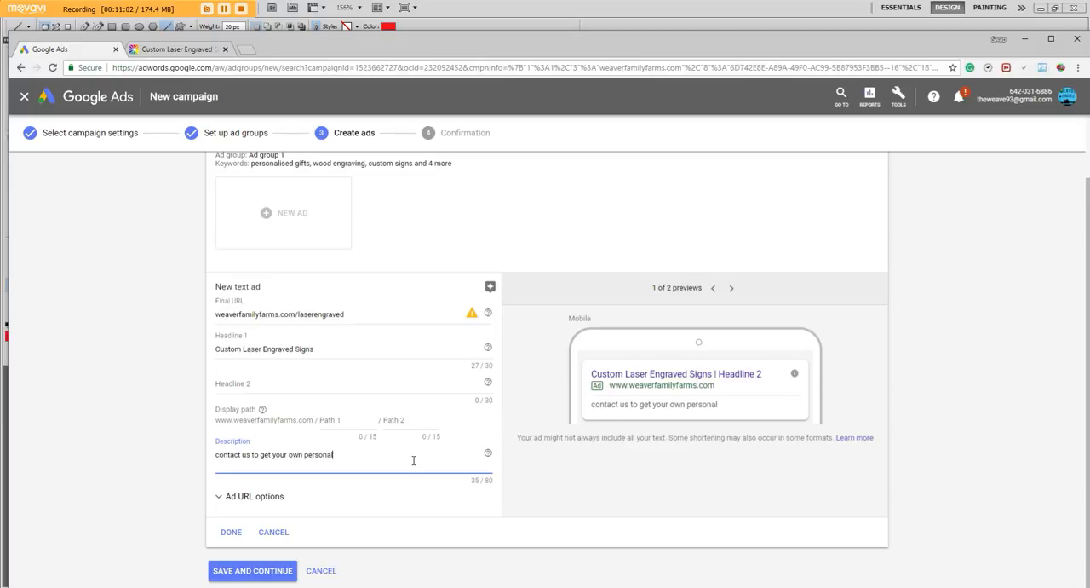
pyautogui.write('a')
pyautogui.press('BackSpace')
pyautogui.press('BackSpace')
pyautogui.press('BackSpace')
pyautogui.press('BackSpace')
pyautogui.press('BackSpace')
pyautogui.press('BackSpace')
pyautogui.press('BackSpace')
pyautogui.write('custom')
pyautogui.write(' laser')
pyautogui.press('BackSpace')
pyautogui.press('BackSpace')
pyautogui.press('BackSpace')
pyautogui.press('BackSpace')
pyautogui.press('BackSpace')
pyautogui.write('wodden')
pyautogui.press('BackSpace')
pyautogui.press('BackSpace')
pyautogui.press('BackSpace')
pyautogui.press('BackSpace')
pyautogui.write('oden engraved sign today!')
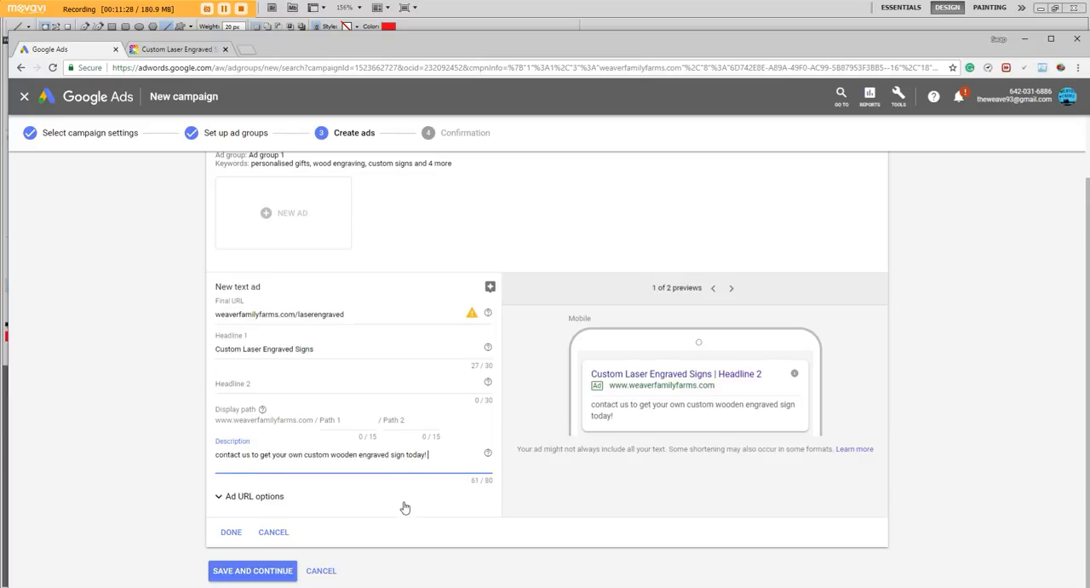
# Check the ad's desktop and mobile previews and try to save it with Headline 2 empty
pyautogui.click(731, 289)
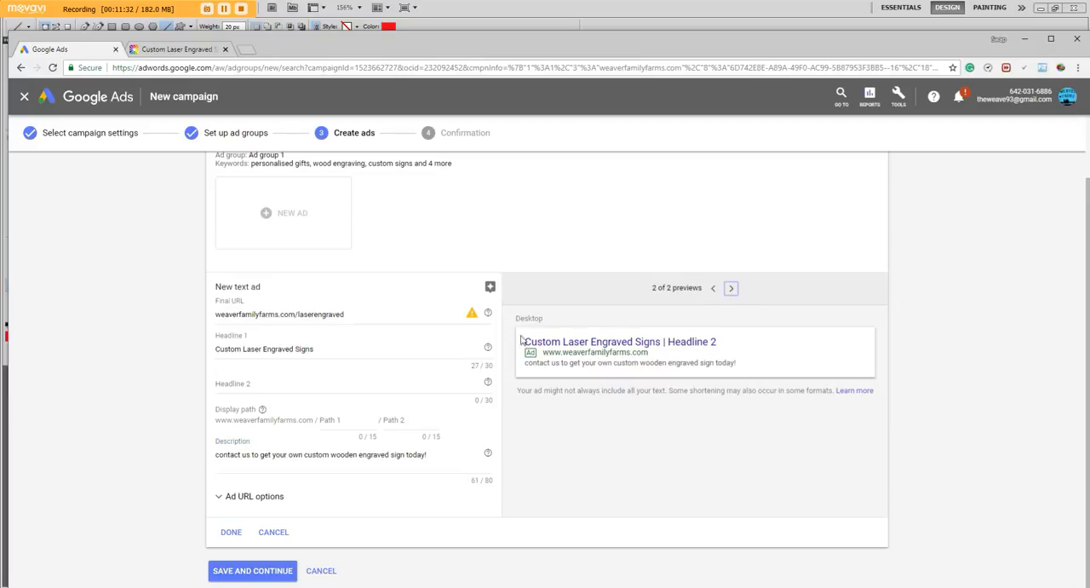
pyautogui.click(713, 288)
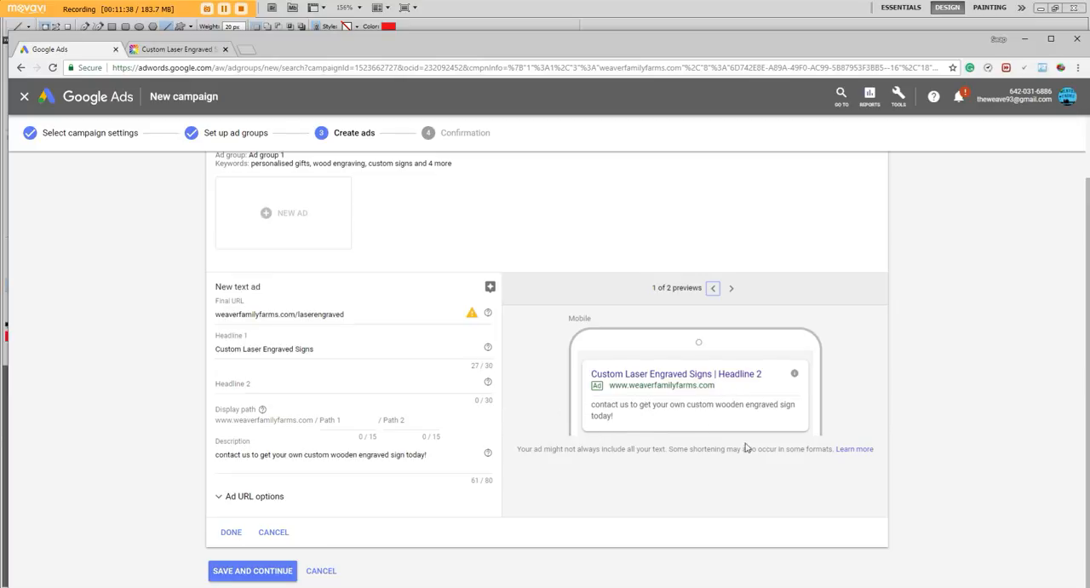
pyautogui.click(284, 576)
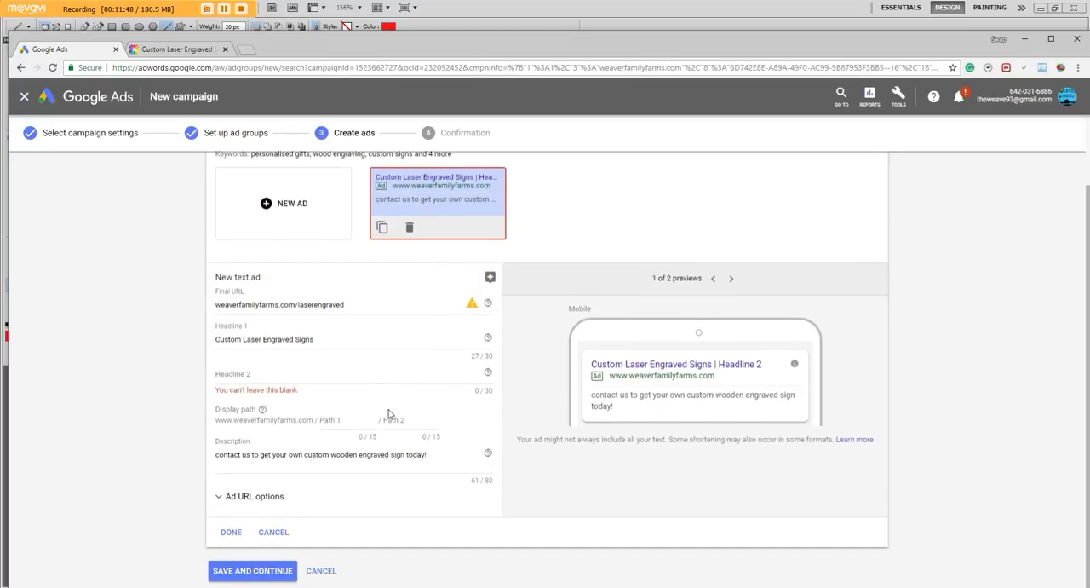
pyautogui.click(281, 575)
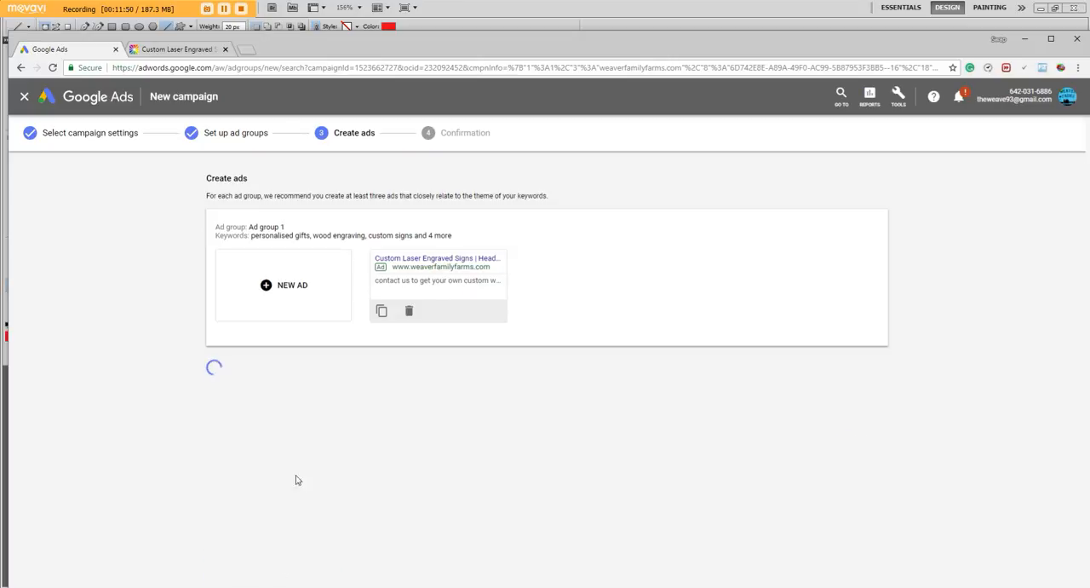
# Set Headline 2 of the text ad to "50% off today only!" and submit the ad
pyautogui.click(274, 456)
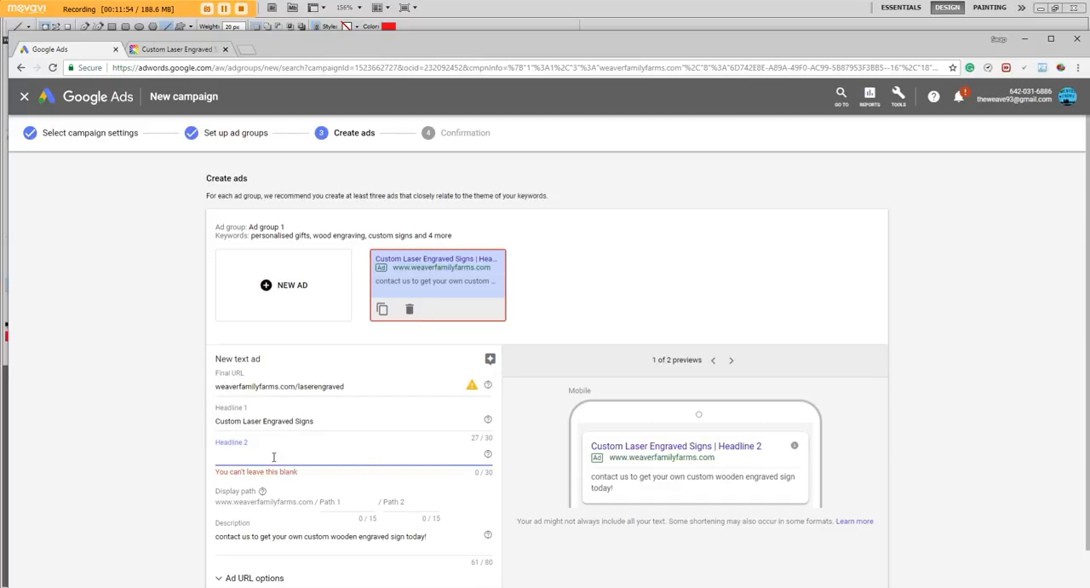
pyautogui.write('50% off today onl')
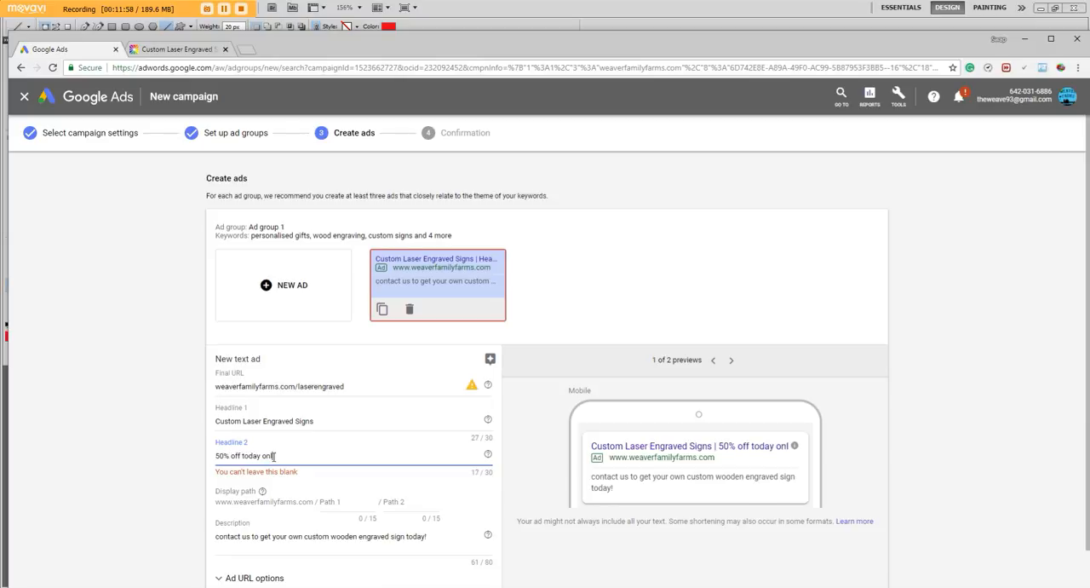
pyautogui.write('iny!')
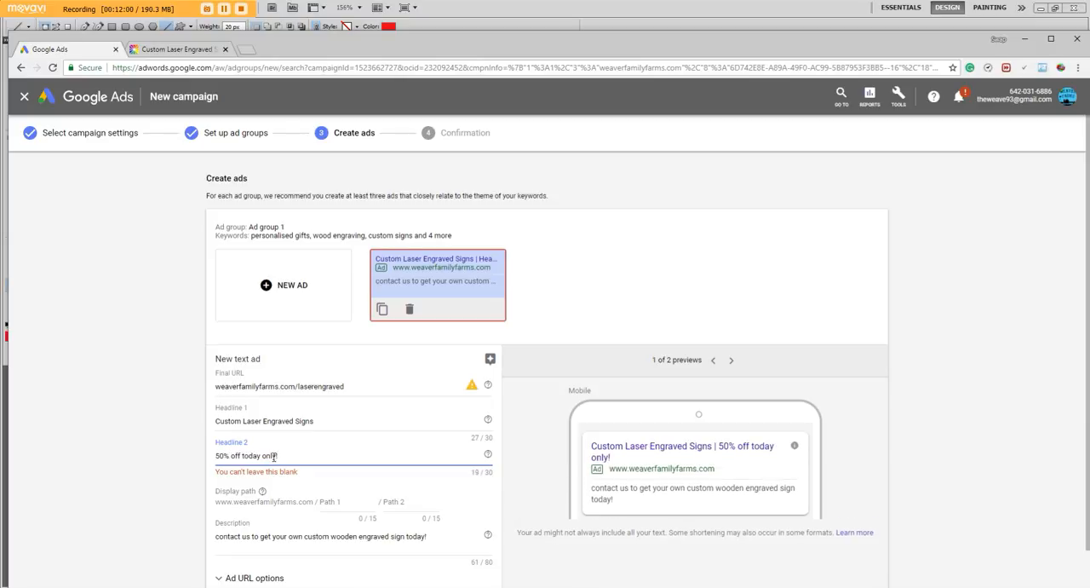
pyautogui.scroll(-2, 128, 435)
pyautogui.click(256, 578)
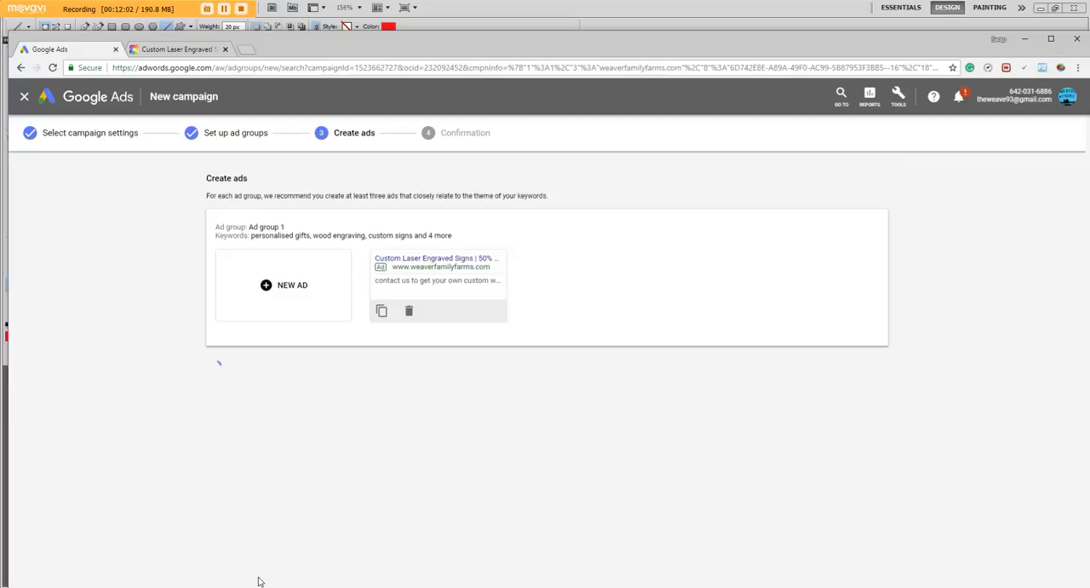
# Try replacing the percent sign in Headline 2 with the word "percent" and resubmit the ad
pyautogui.scroll(-2, 194, 395)
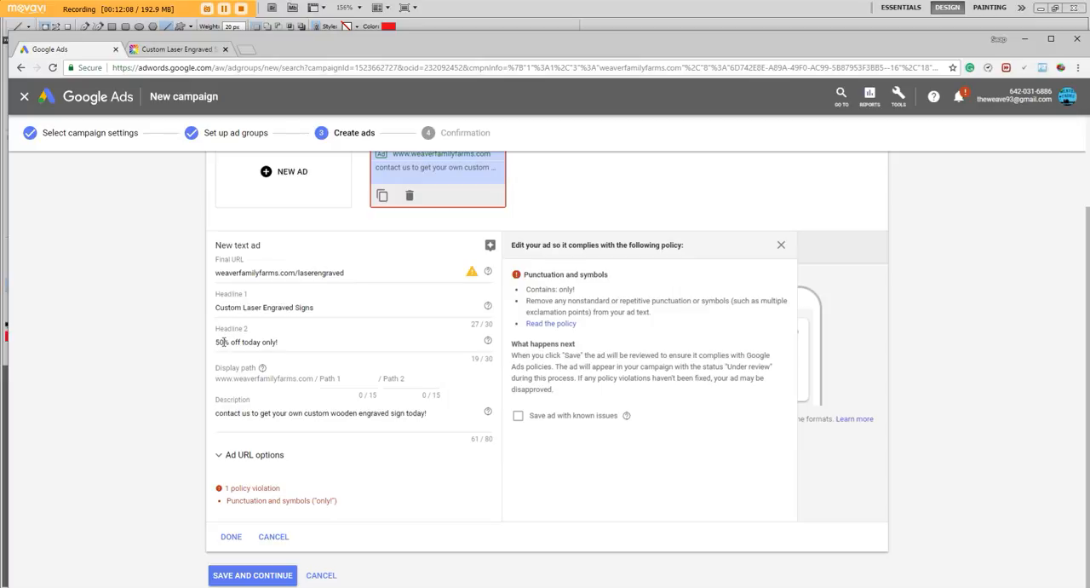
pyautogui.click(224, 341)
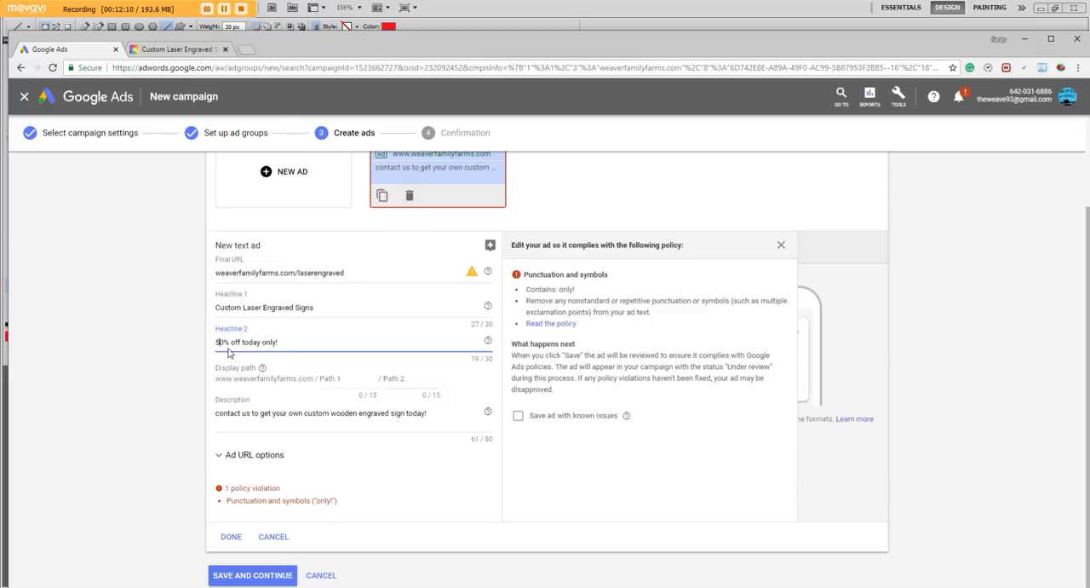
pyautogui.press('BackSpace')
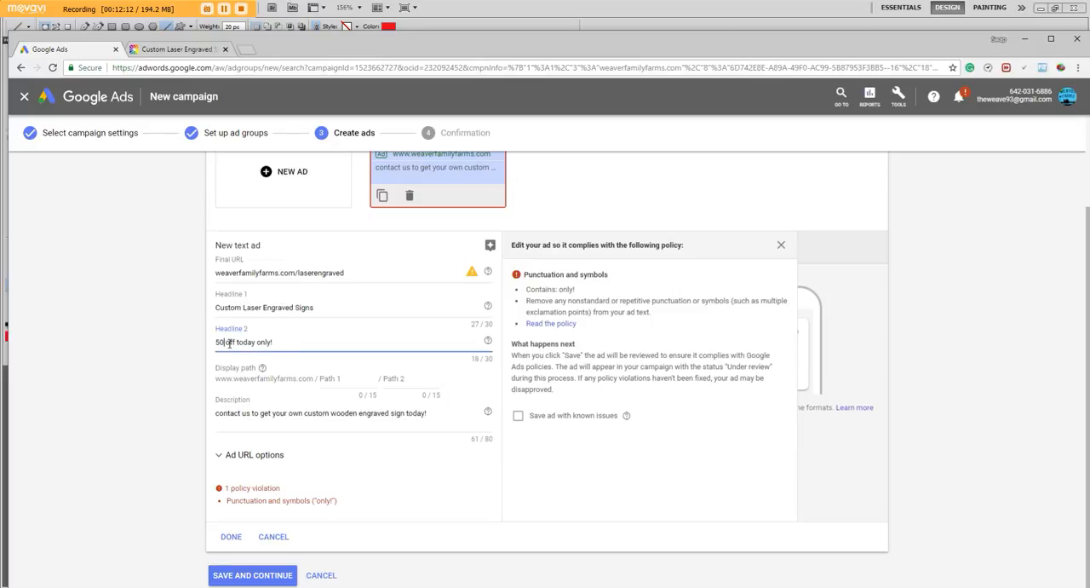
pyautogui.write('percent')
pyautogui.click(156, 356)
pyautogui.click(262, 577)
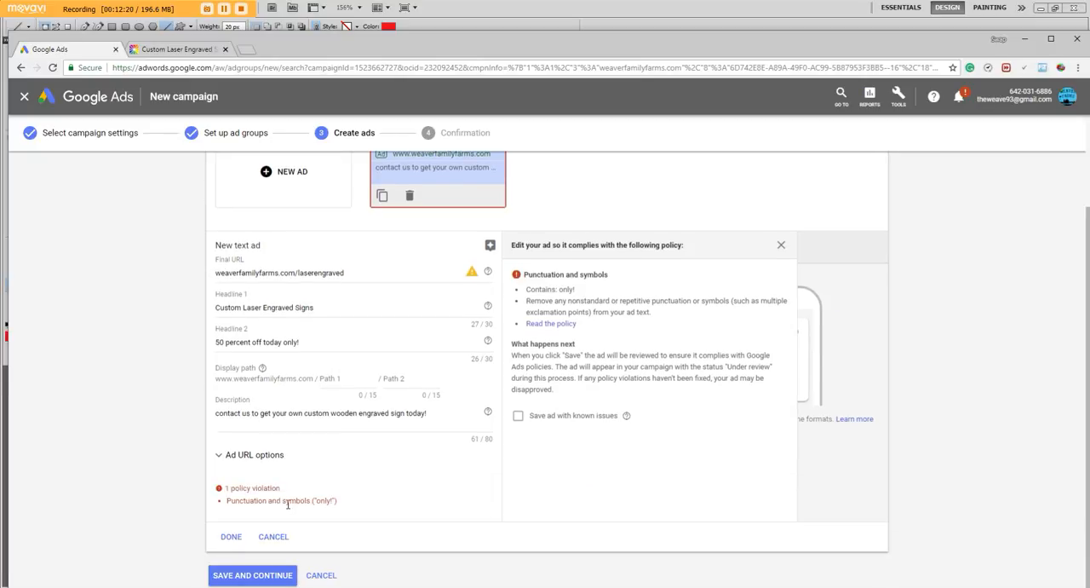
# Change Headline 2 to "50% off today only" without the exclamation mark, save the ad and continue to the finished campaign
pyautogui.click(300, 342)
pyautogui.press('BackSpace')
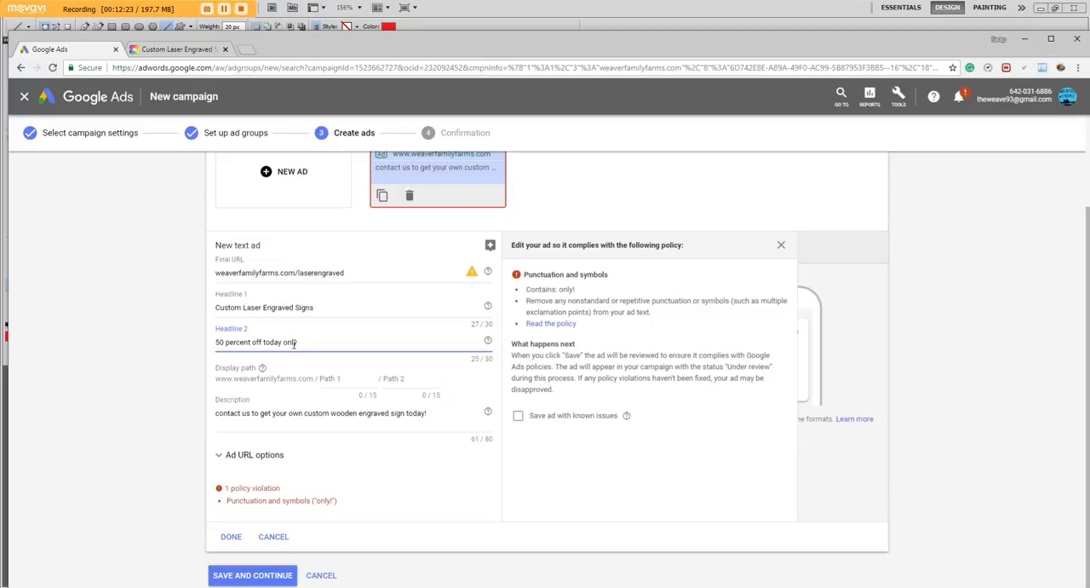
pyautogui.click(223, 342)
pyautogui.write('%')
pyautogui.click(264, 574)
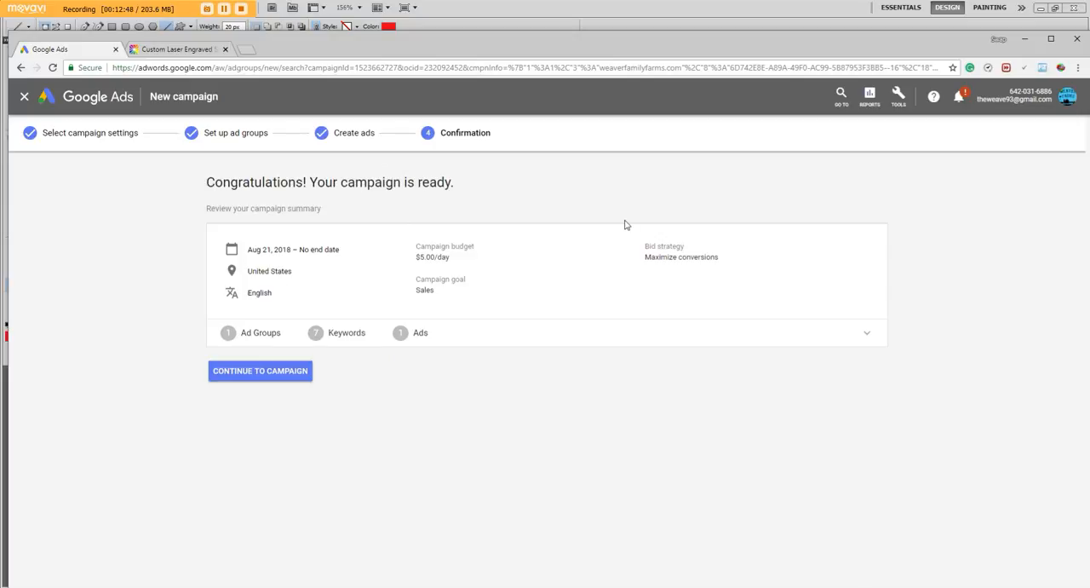
pyautogui.click(260, 372)
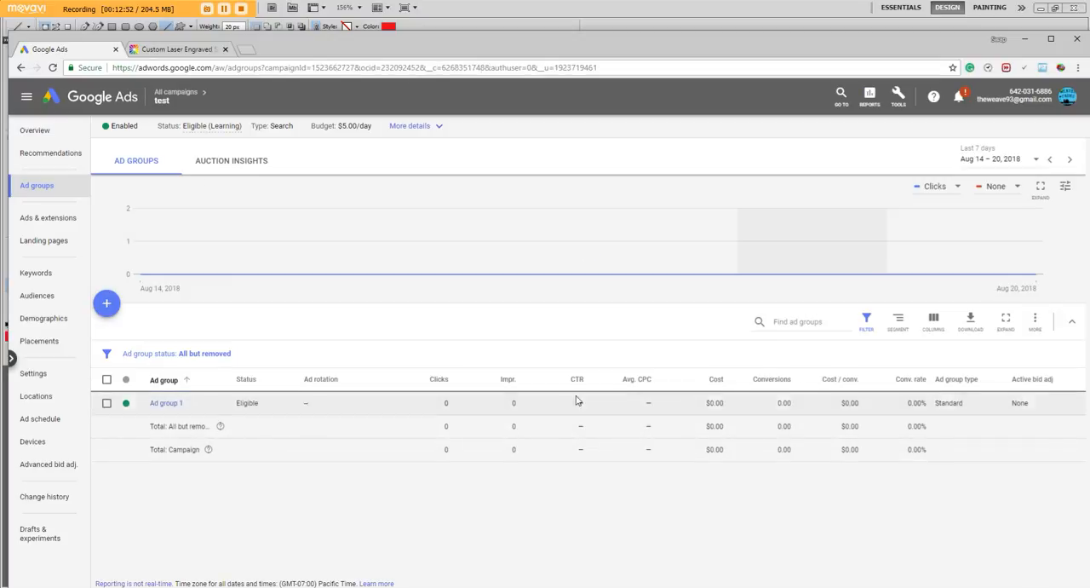
pyautogui.click(960, 96)
pyautogui.click(743, 96)
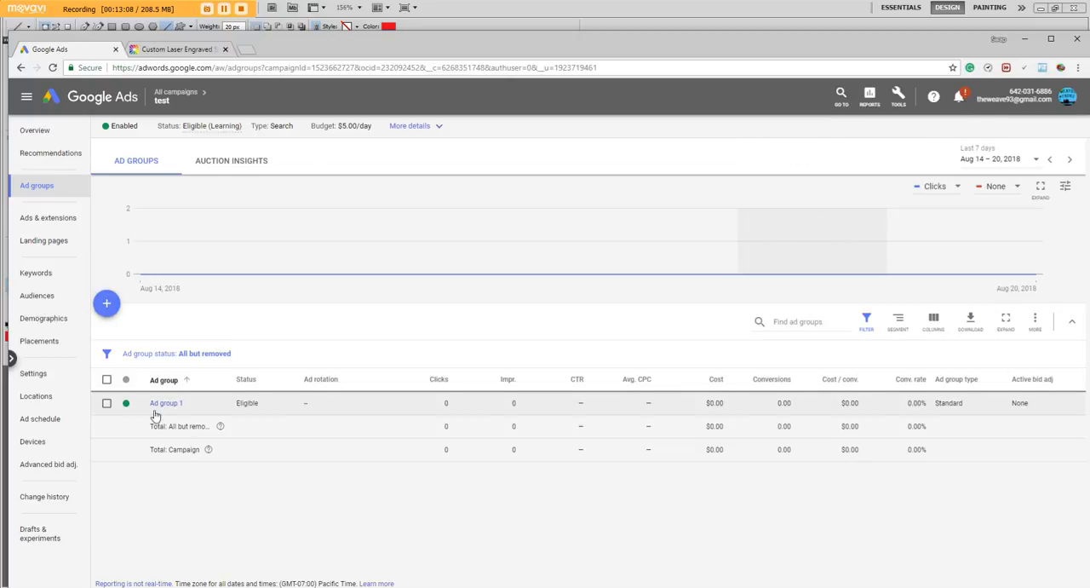
pyautogui.click(192, 403)
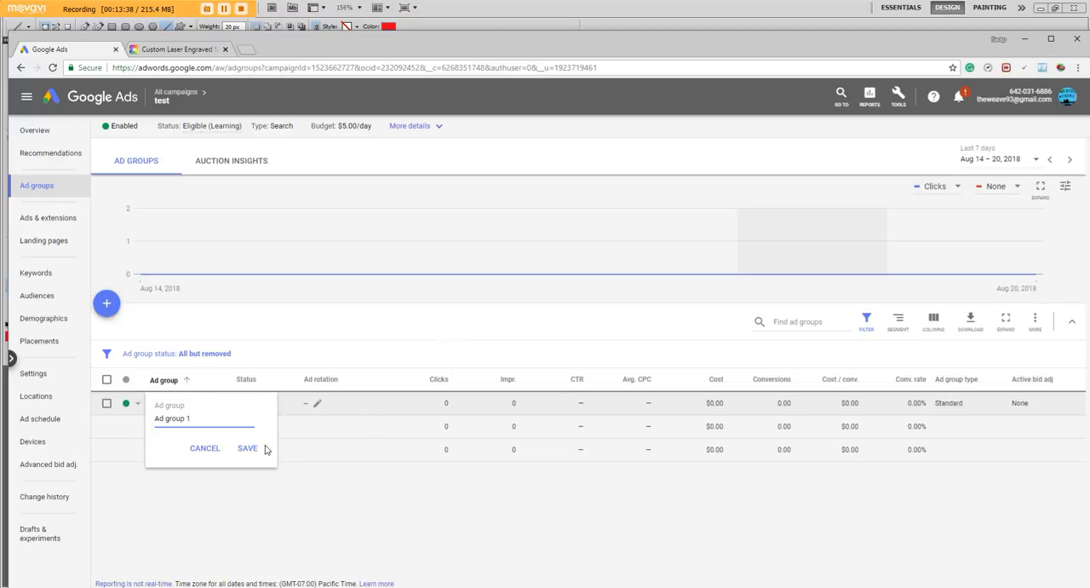
pyautogui.click(206, 451)
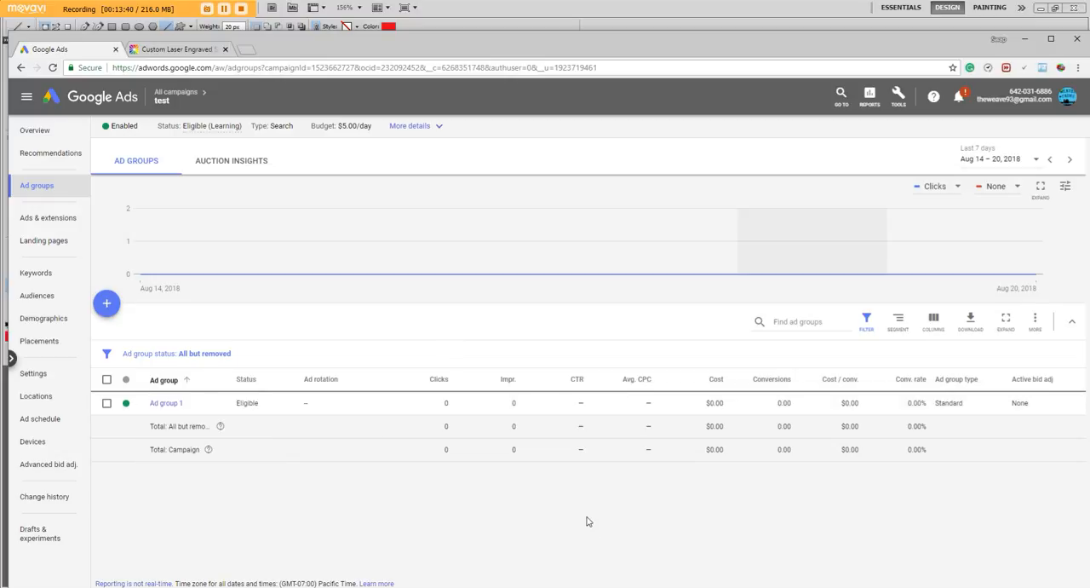